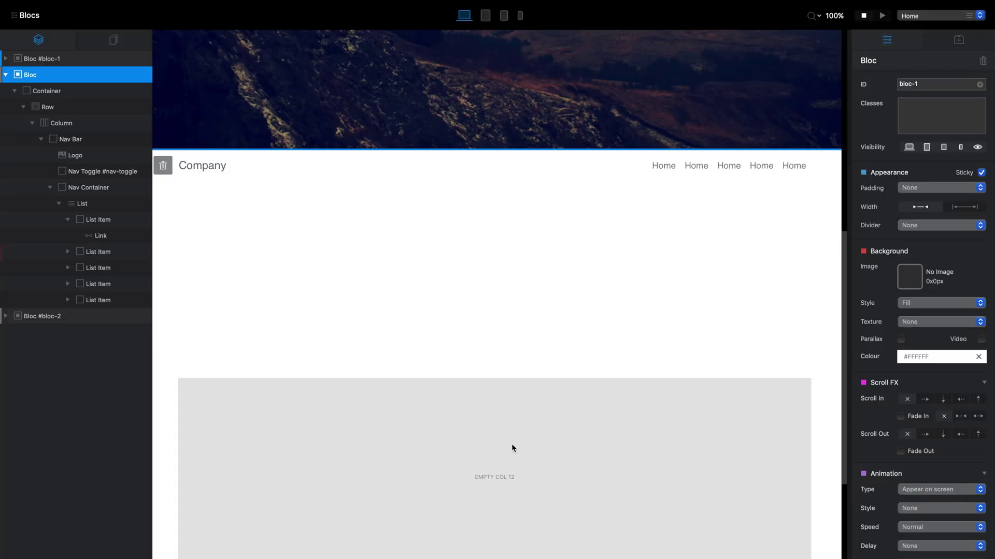
# Create a new project and close the open one without saving it.
pyautogui.scroll(10, 156, 82)
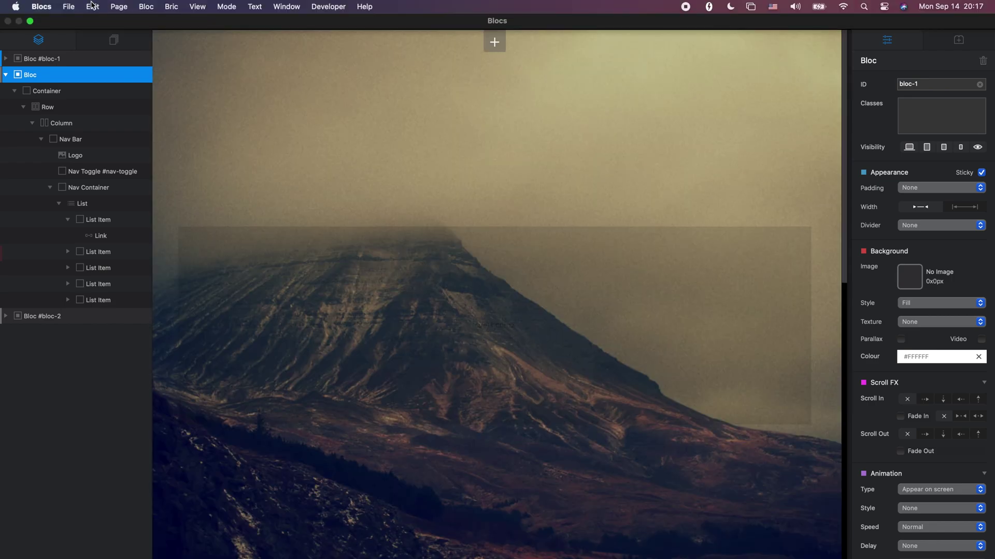
pyautogui.click(73, 7)
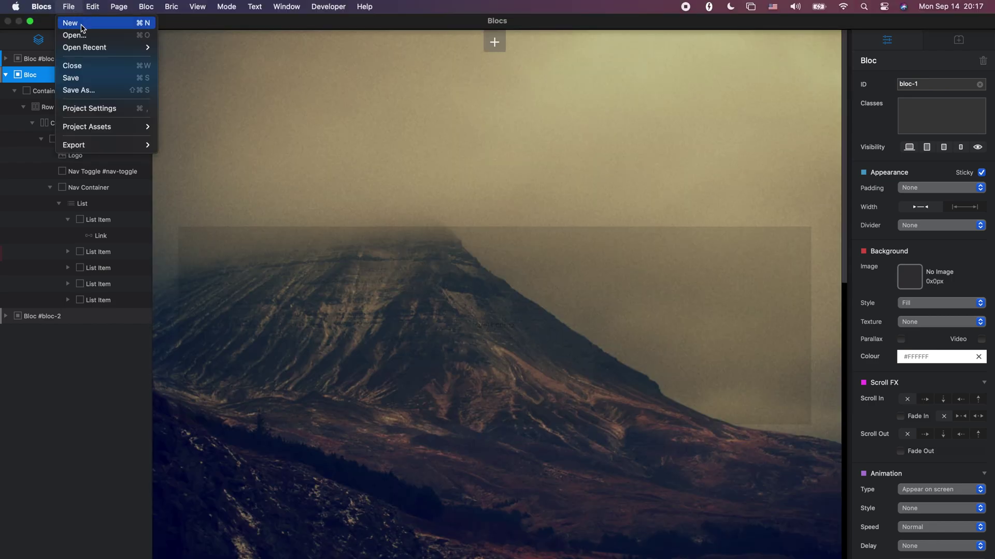
pyautogui.click(82, 22)
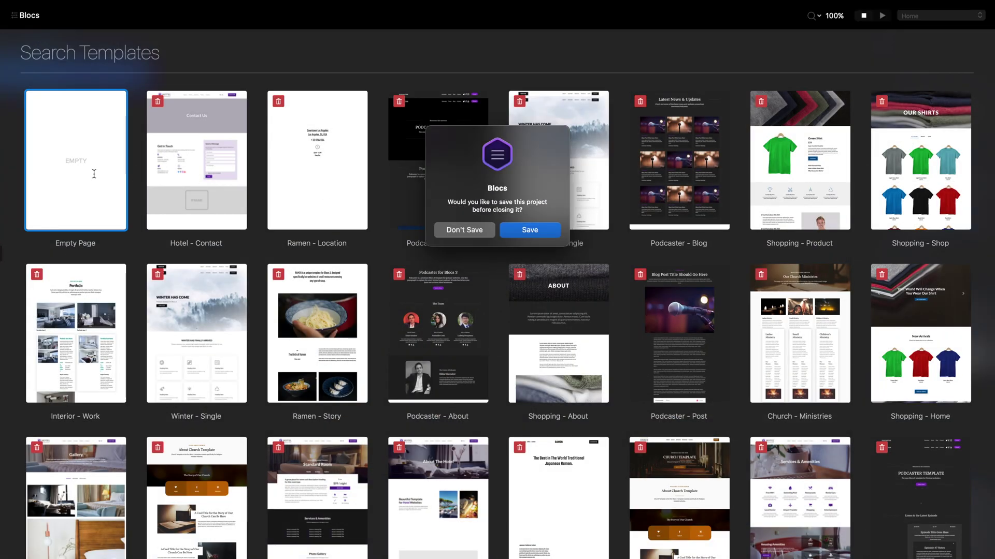
pyautogui.click(461, 229)
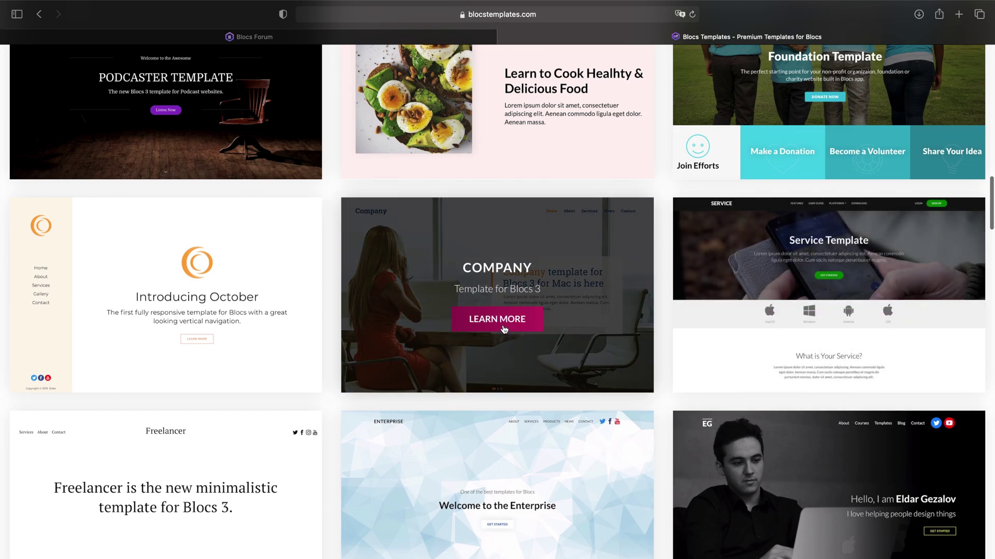
# Open the multi-page preview of the Company template on blocstemplates.com.
pyautogui.click(504, 329)
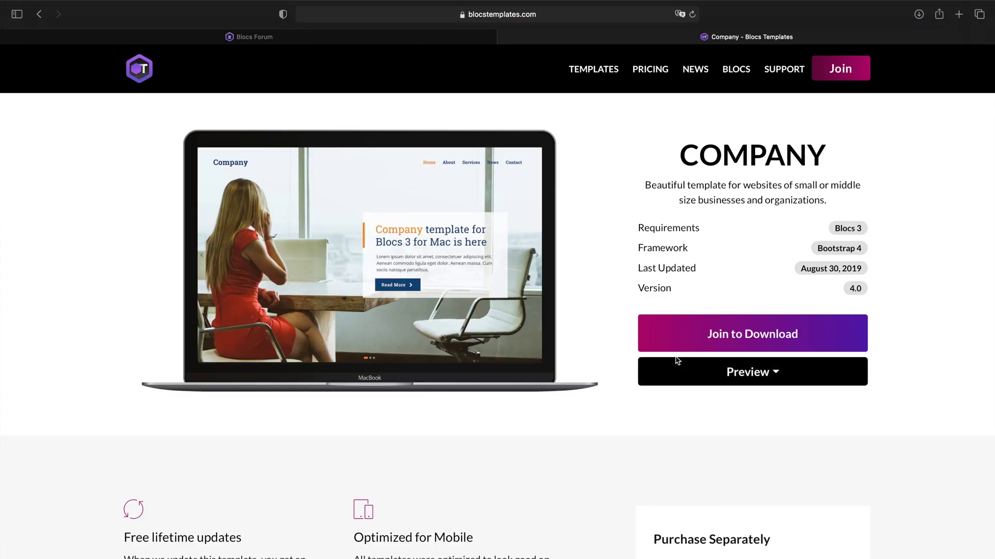
pyautogui.click(747, 377)
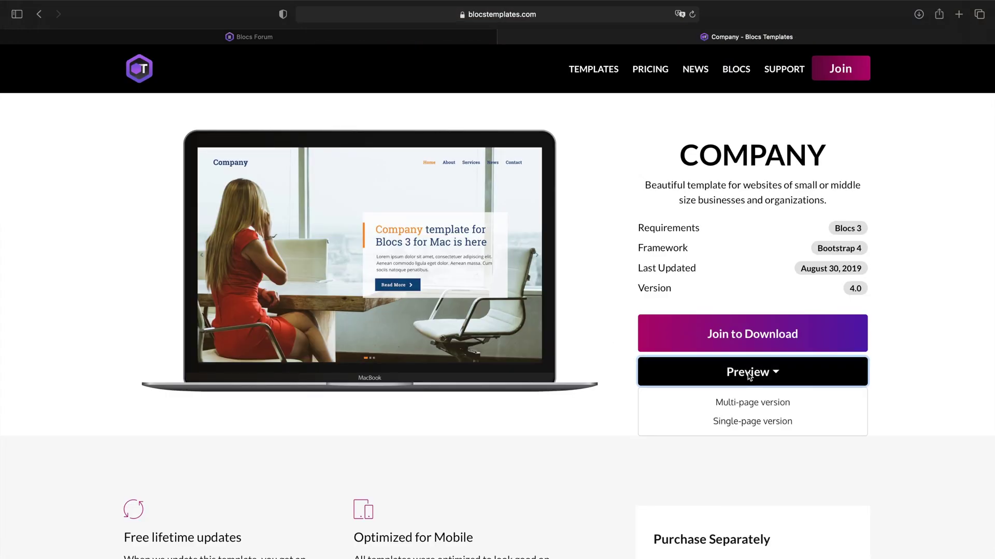
pyautogui.click(753, 403)
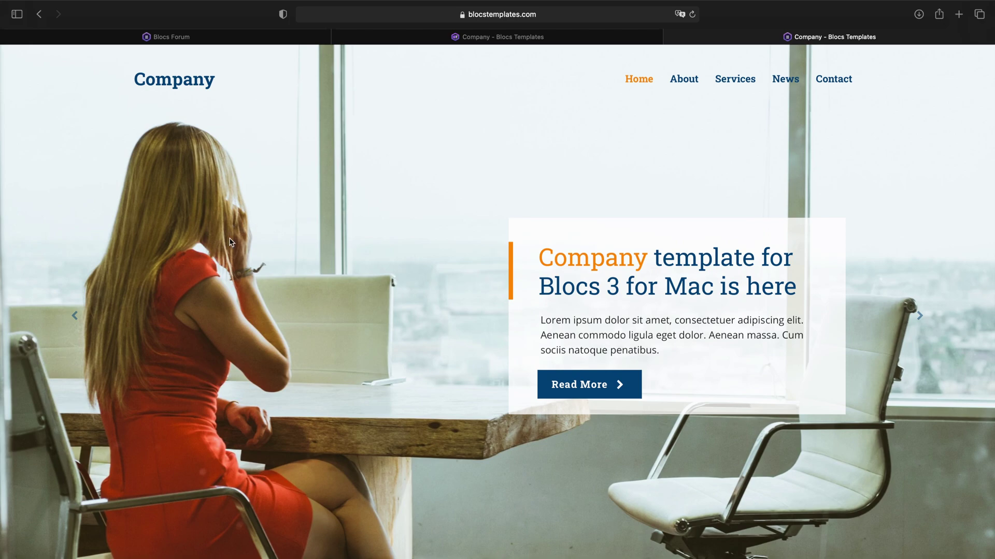
# Examine the previewed page's image slides and how its navigation bar behaves above the Our Services section.
pyautogui.click(918, 316)
pyautogui.click(921, 259)
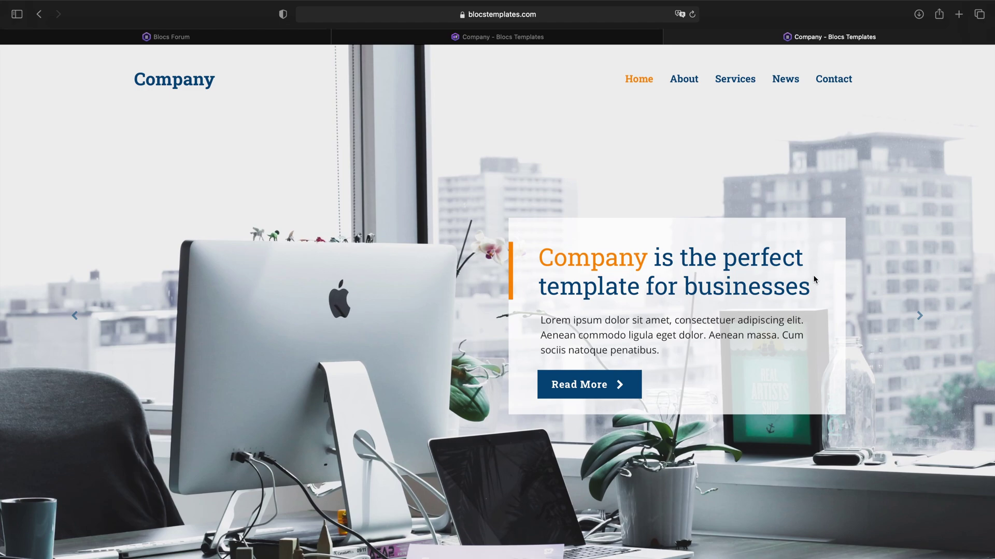
pyautogui.scroll(-8, 838, 399)
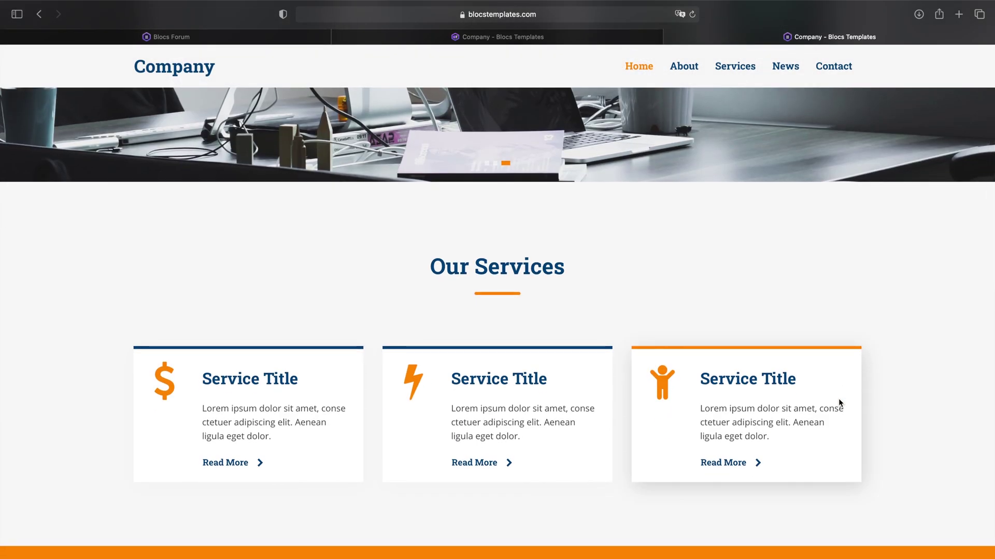
pyautogui.scroll(10, 838, 402)
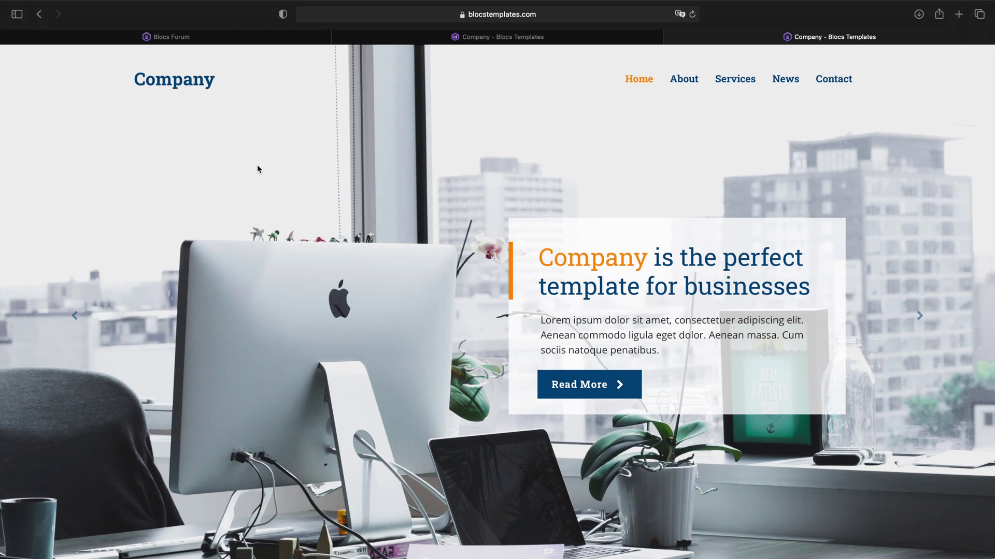
# Switch back to Blocs and add a Hero Text Left bloc above the empty column bloc.
pyautogui.hotkey('ctrl', 'Left')
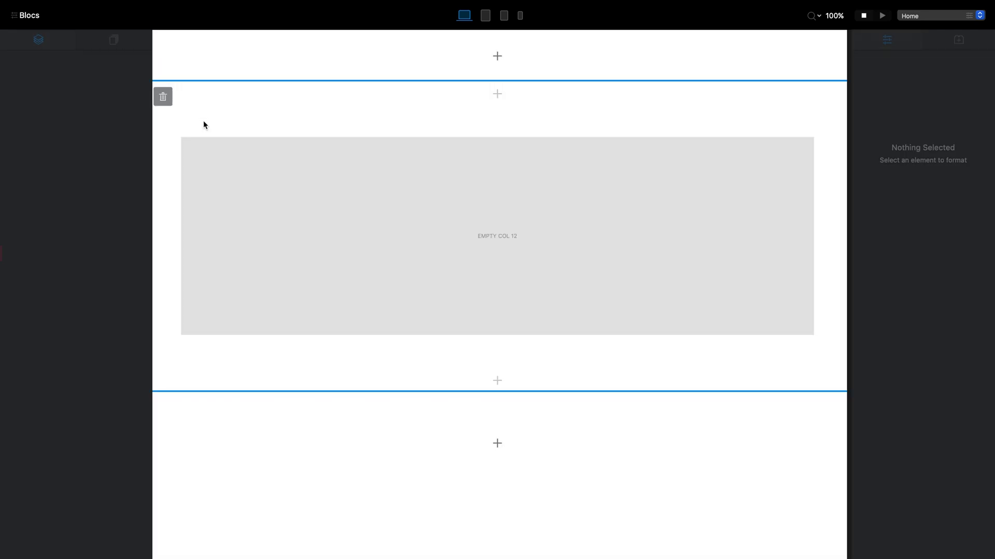
pyautogui.click(504, 62)
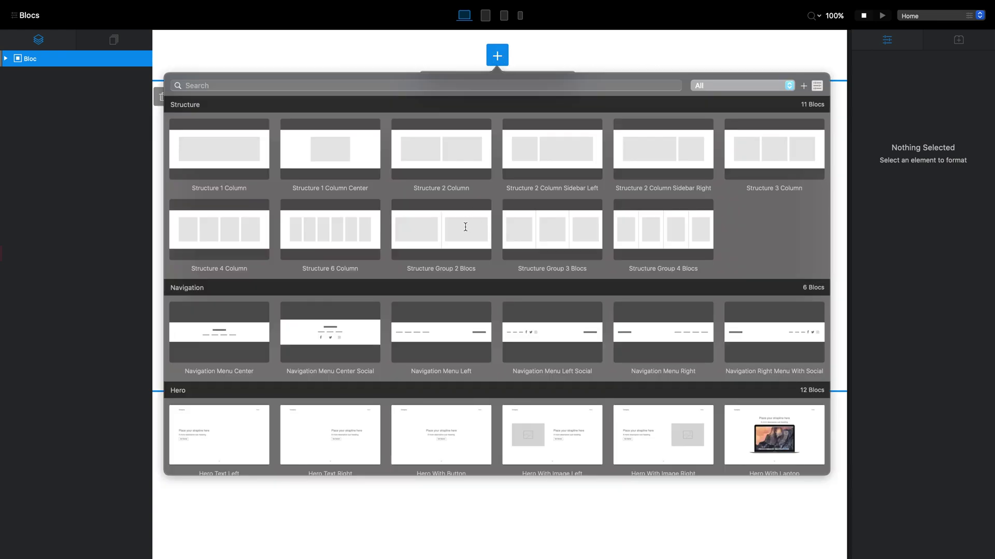
pyautogui.scroll(-3, 389, 238)
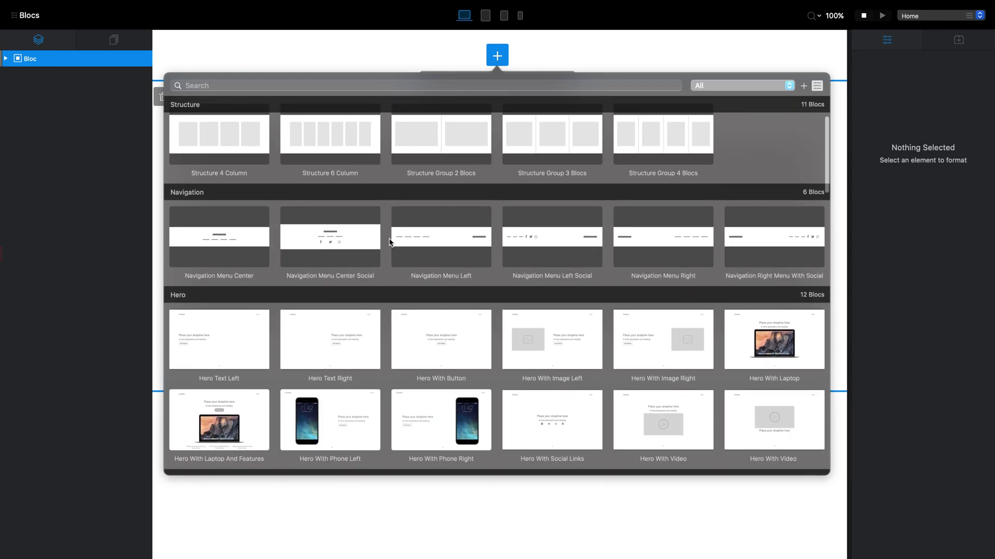
pyautogui.scroll(-3, 390, 241)
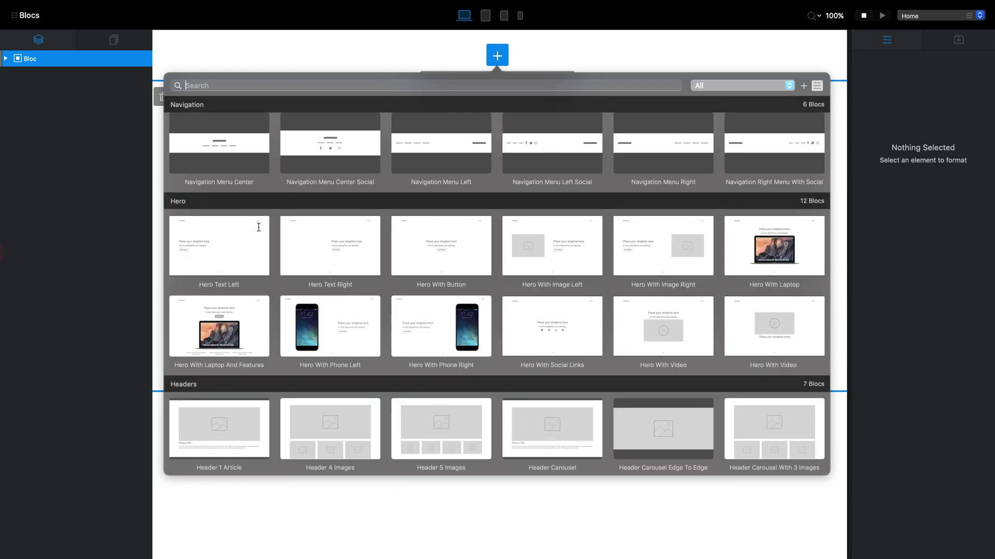
pyautogui.click(234, 234)
# Set tracks.jpg as the hero bloc's background image and close the Asset Manager.
pyautogui.doubleClick(750, 183)
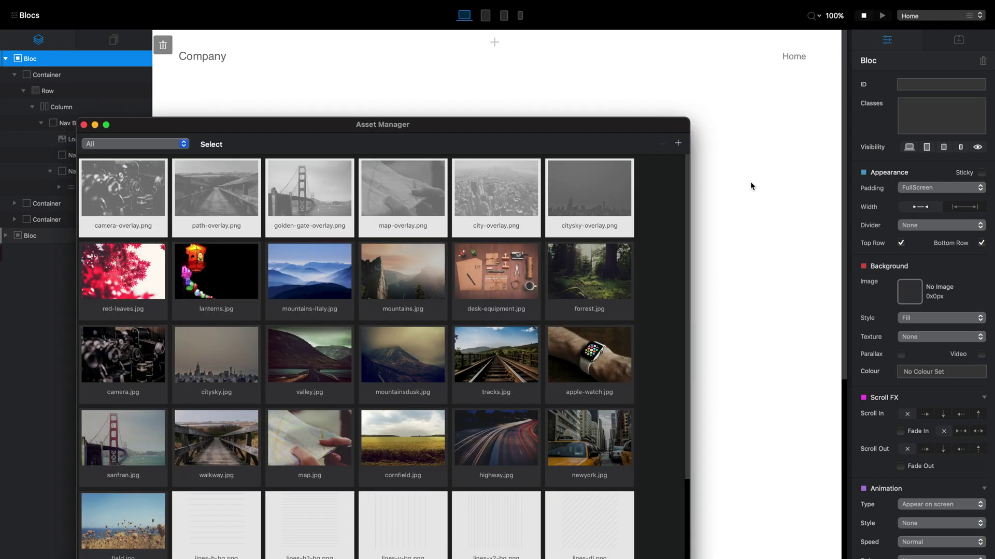
pyautogui.click(493, 356)
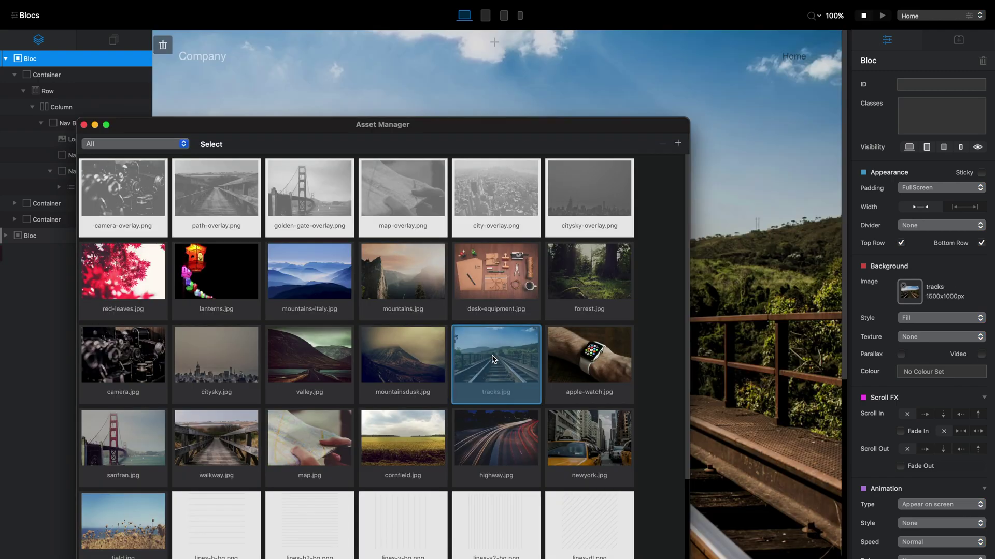
pyautogui.click(83, 125)
# Add a Feature 4 Column Article bloc below the empty column bloc.
pyautogui.scroll(-5, 448, 205)
pyautogui.scroll(-4, 467, 249)
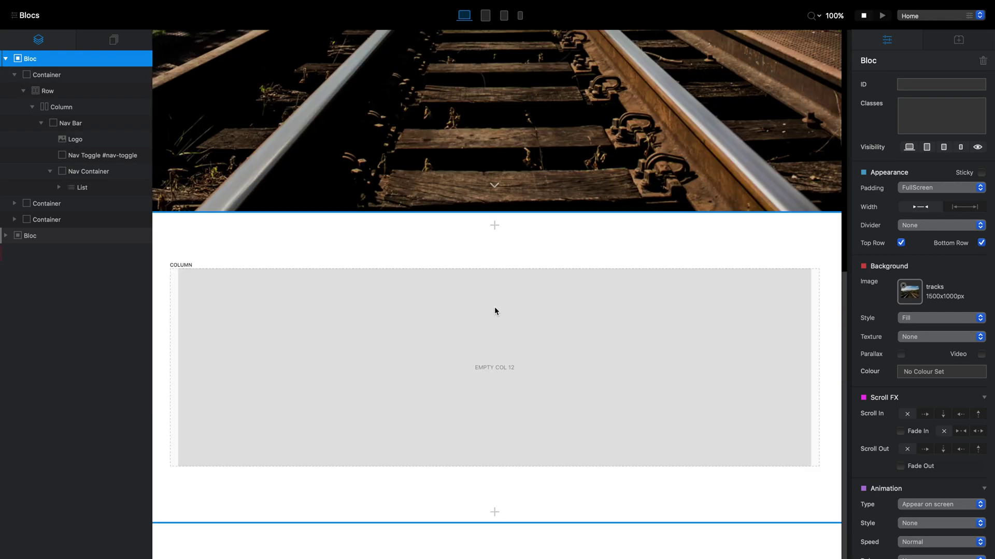
pyautogui.click(496, 511)
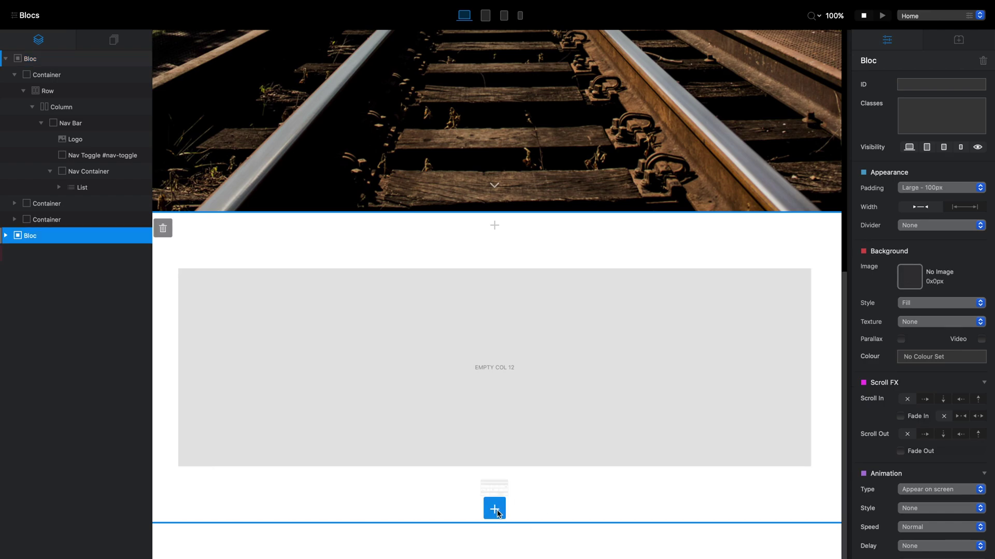
pyautogui.click(496, 511)
pyautogui.scroll(-6, 501, 365)
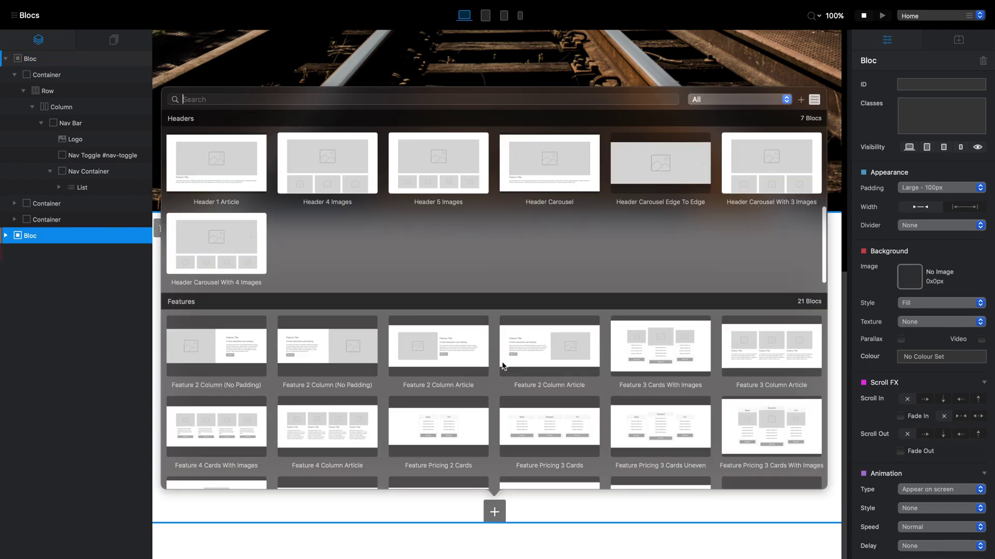
pyautogui.scroll(-2, 502, 366)
pyautogui.click(303, 372)
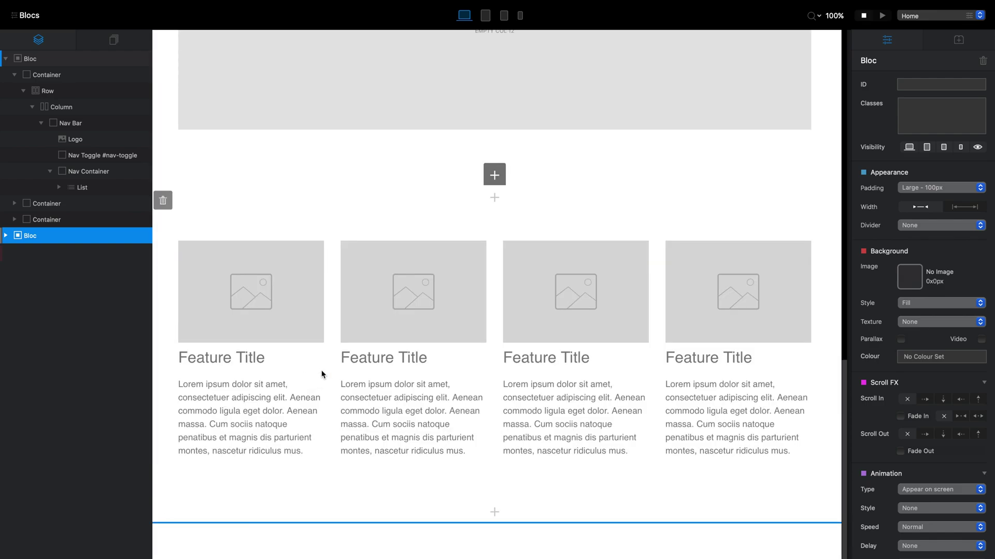
# Insert a Structure 1 Column bloc above the four-column feature bloc and set its padding to XXL - 200px.
pyautogui.click(497, 181)
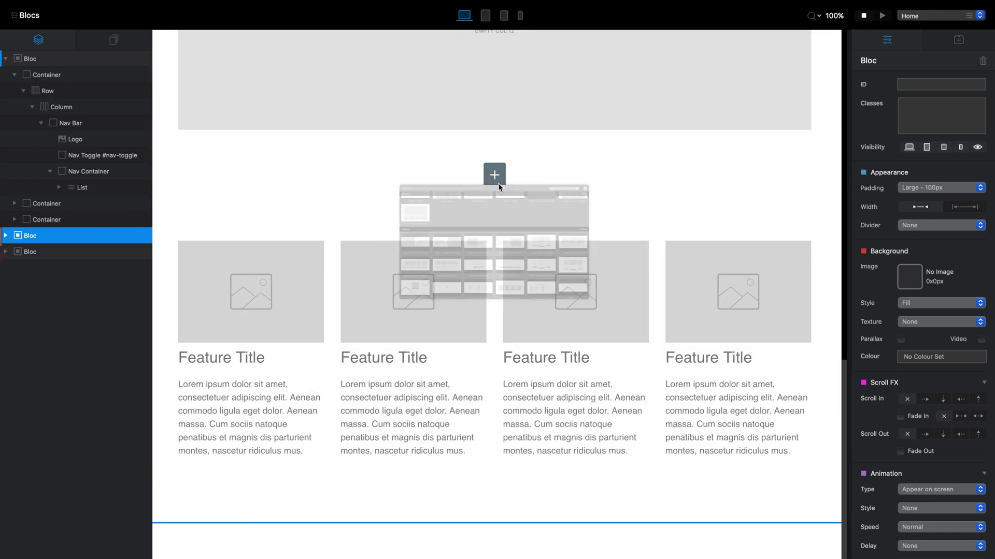
pyautogui.scroll(10, 344, 266)
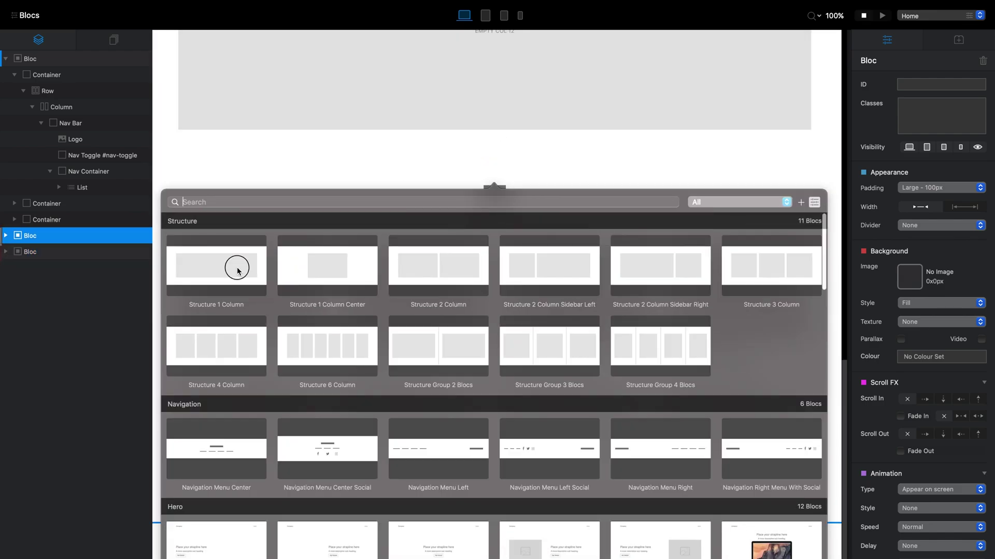
pyautogui.click(237, 269)
pyautogui.click(932, 187)
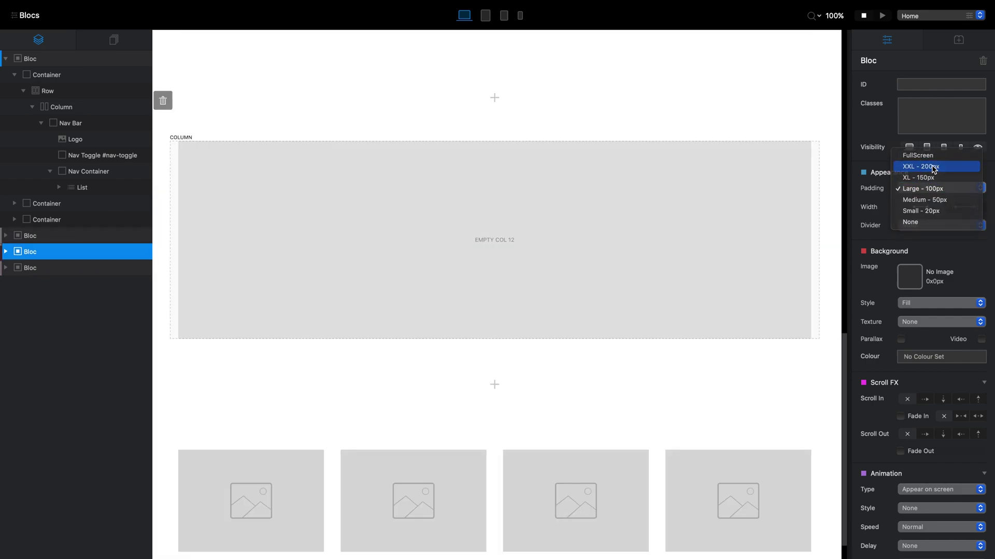
pyautogui.click(934, 166)
# Find and insert a Hero With Button bloc between the two empty column blocs, and make it sticky.
pyautogui.scroll(15, 683, 290)
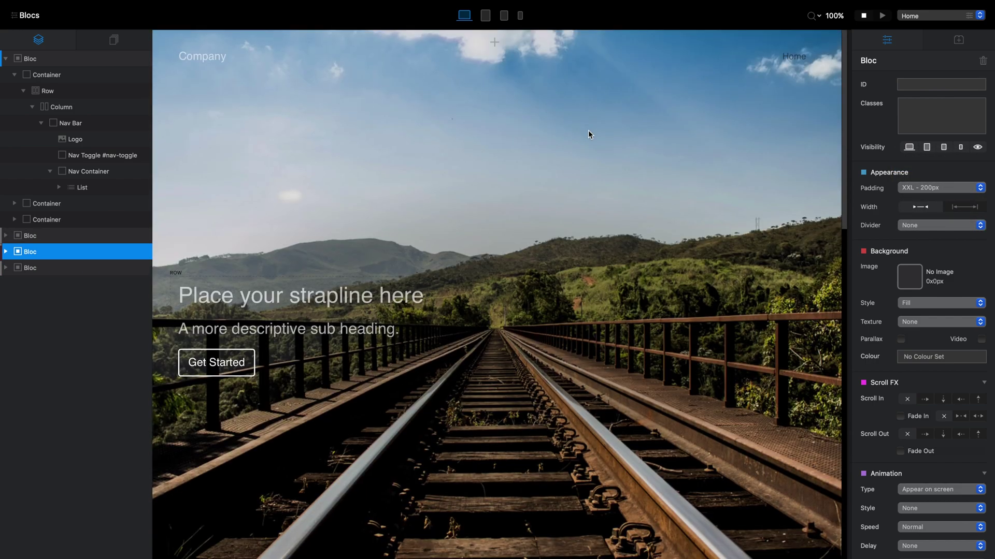
pyautogui.scroll(-15, 589, 130)
pyautogui.scroll(3, 618, 351)
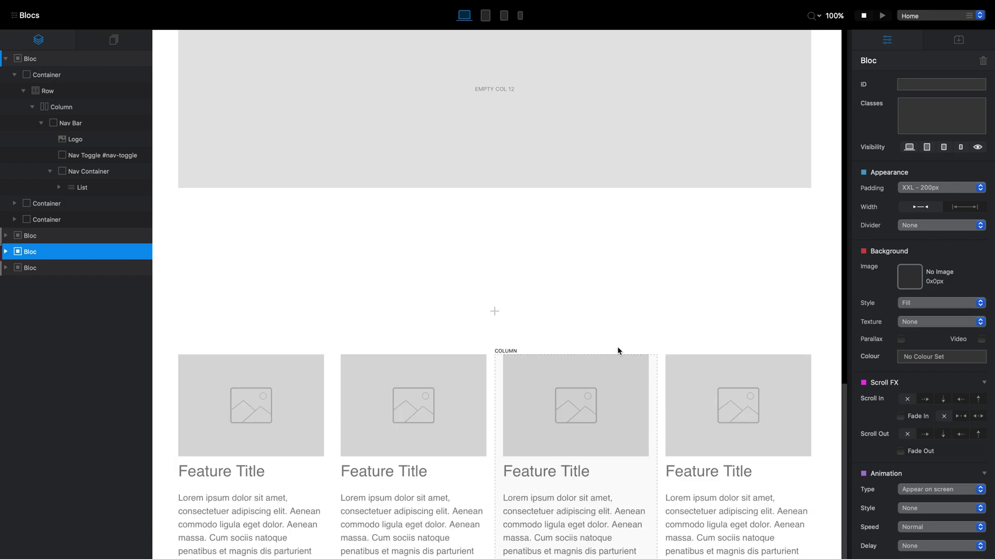
pyautogui.scroll(10, 618, 351)
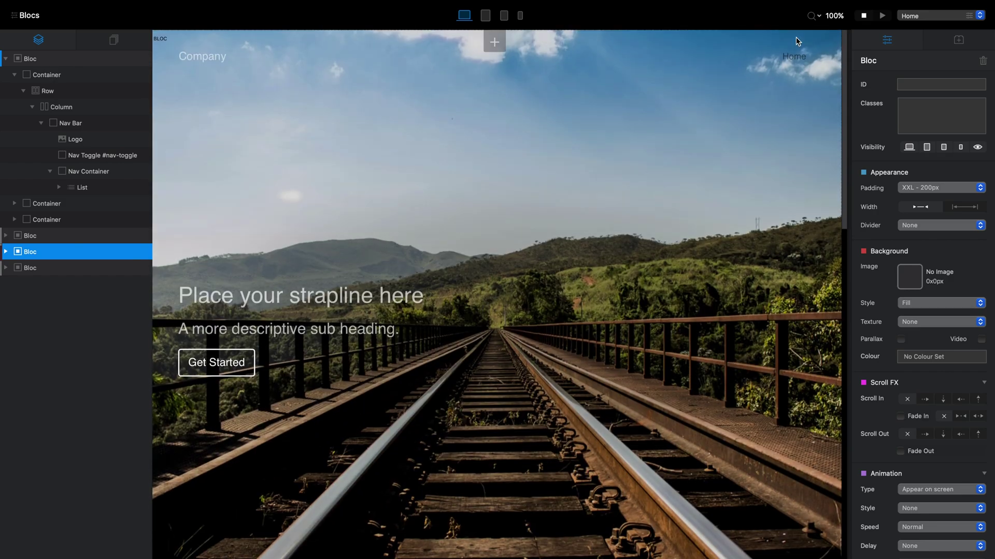
pyautogui.scroll(-5, 713, 335)
pyautogui.scroll(5, 712, 334)
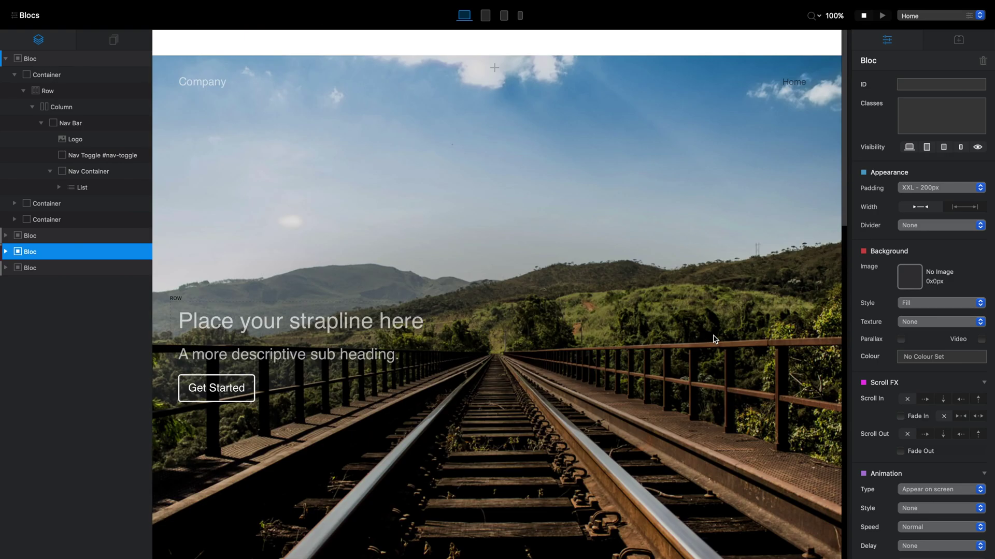
pyautogui.scroll(-10, 710, 337)
pyautogui.click(493, 247)
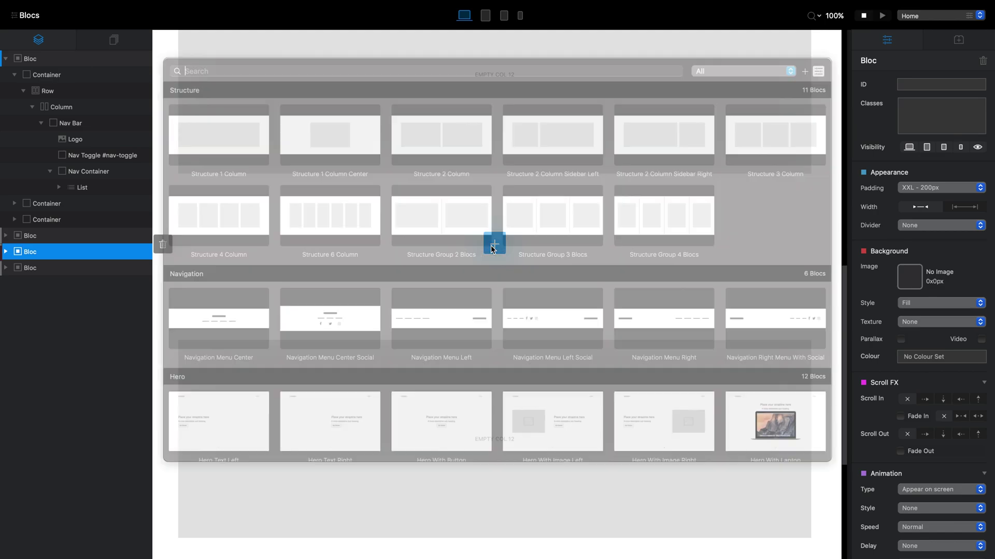
pyautogui.write('hero')
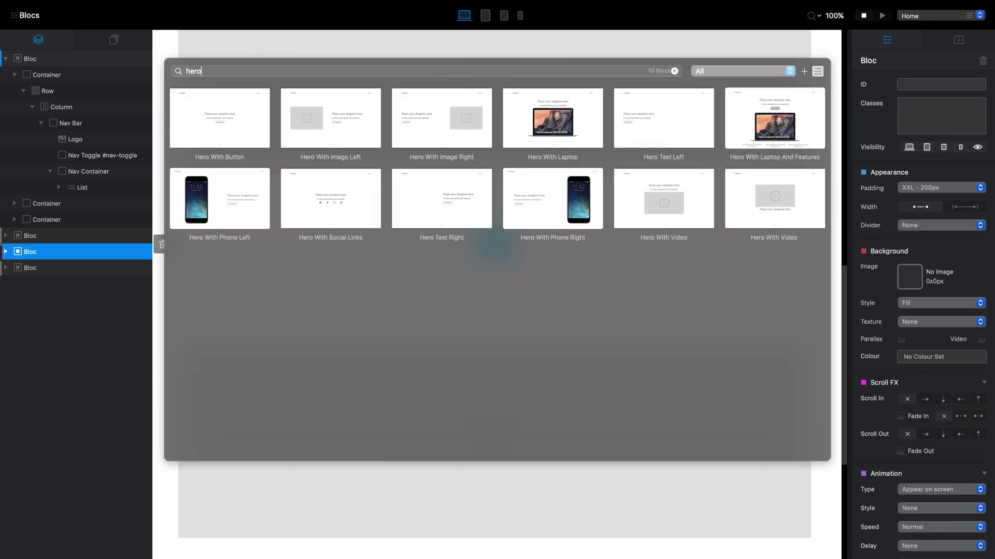
pyautogui.click(232, 125)
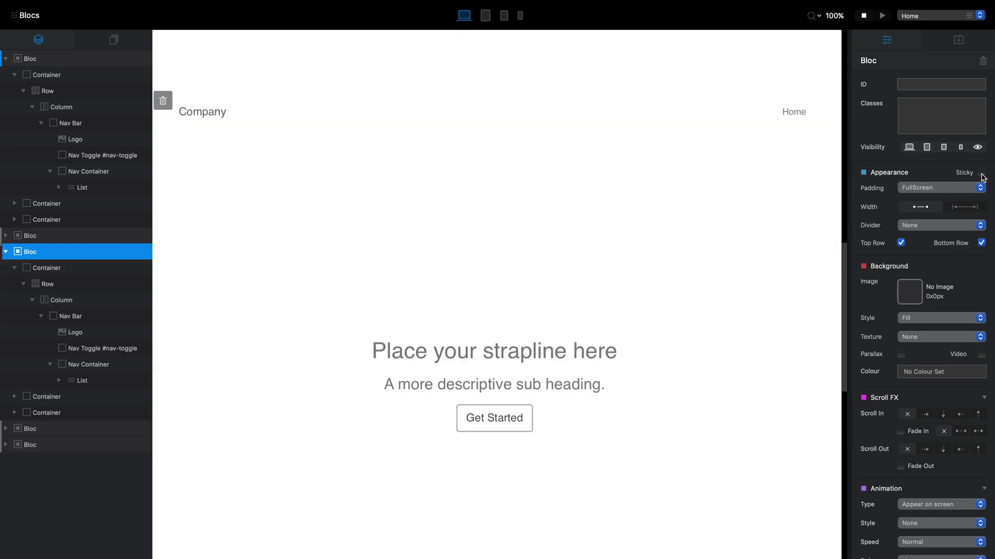
pyautogui.click(981, 174)
# Preview the page and check how the sticky hero bloc behaves below the railway hero.
pyautogui.scroll(10, 718, 210)
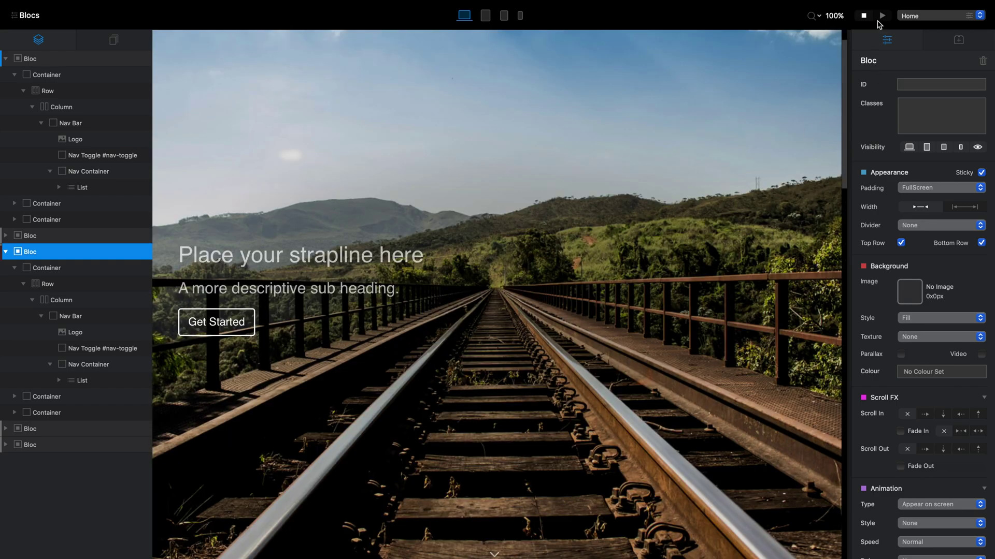
pyautogui.click(881, 16)
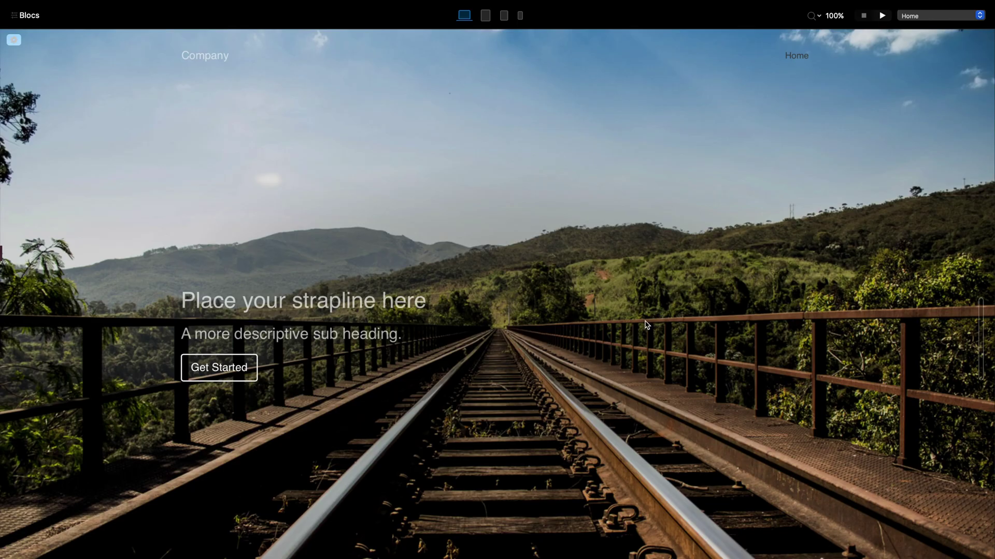
pyautogui.scroll(-10, 646, 325)
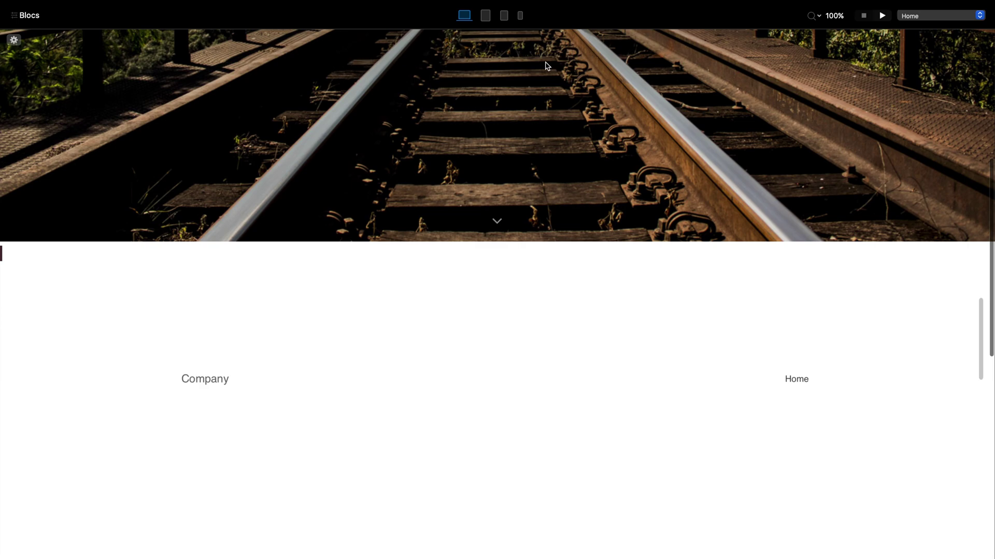
pyautogui.scroll(-4, 547, 66)
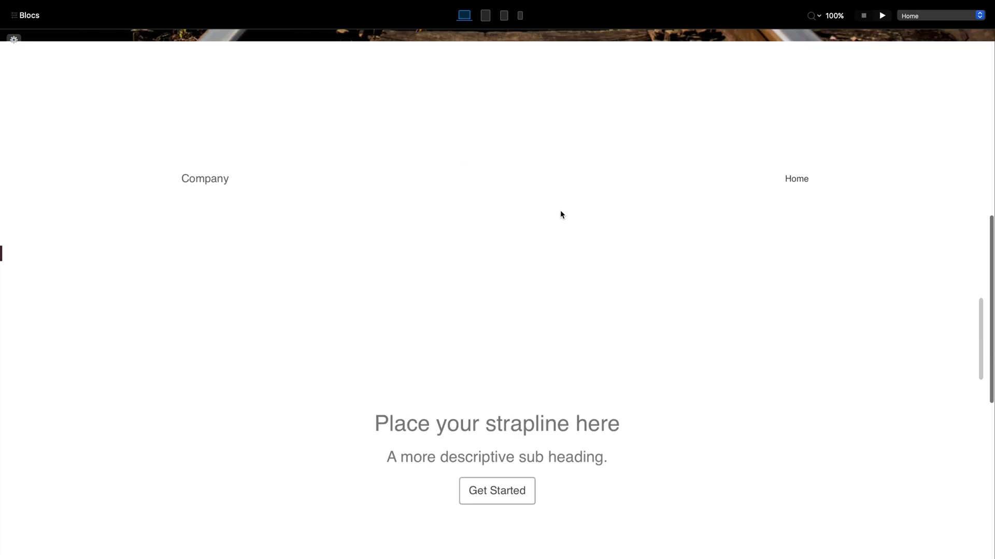
pyautogui.scroll(-1, 561, 212)
pyautogui.scroll(-3, 560, 212)
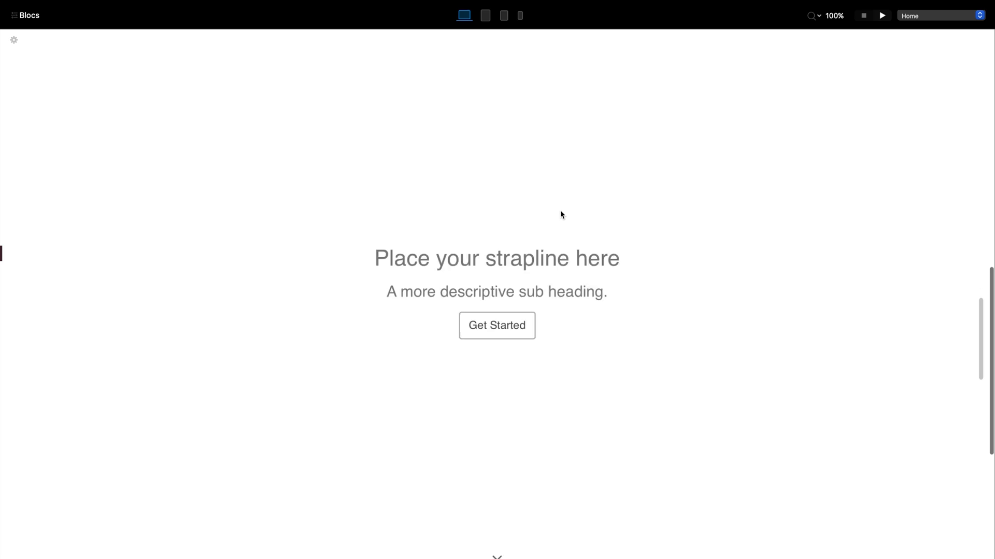
# Check where the sticky navigation appears while scrolling through the page preview, and return to editing.
pyautogui.scroll(-2, 561, 214)
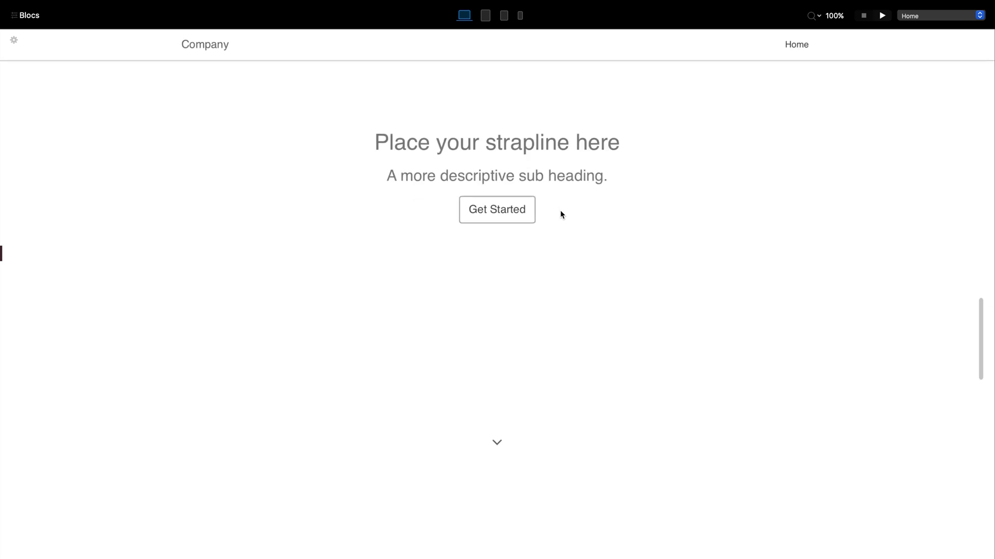
pyautogui.scroll(-1, 561, 214)
pyautogui.scroll(-3, 560, 214)
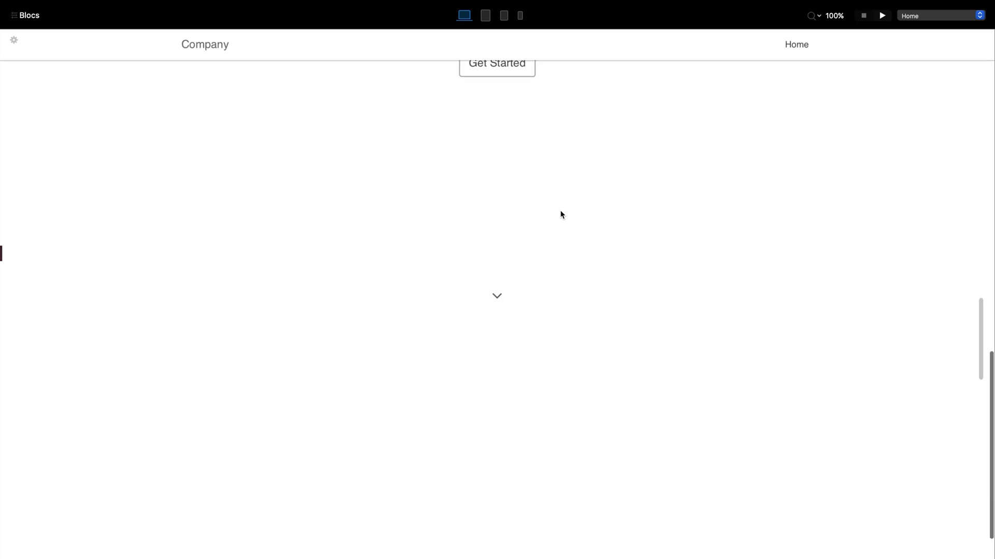
pyautogui.scroll(1, 560, 214)
pyautogui.scroll(4, 560, 214)
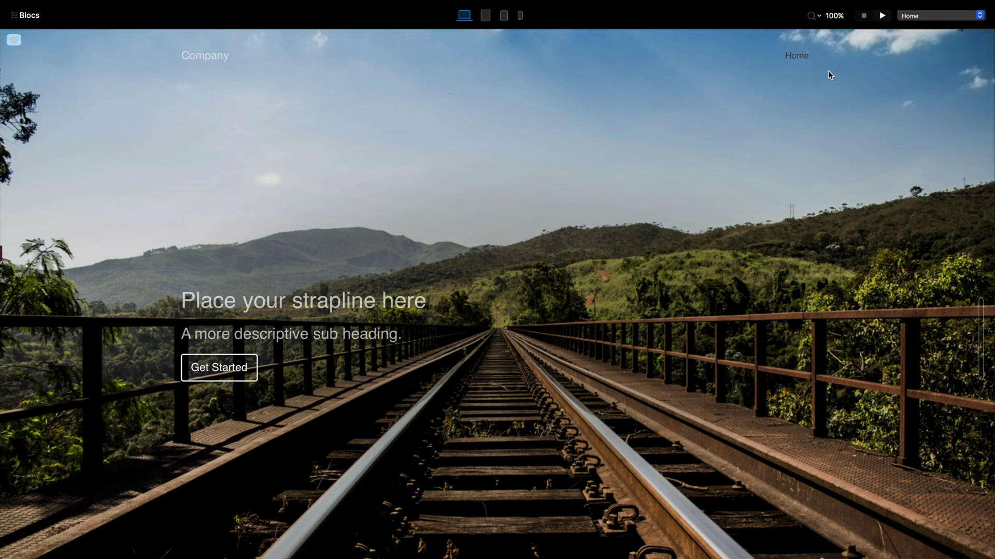
pyautogui.click(862, 46)
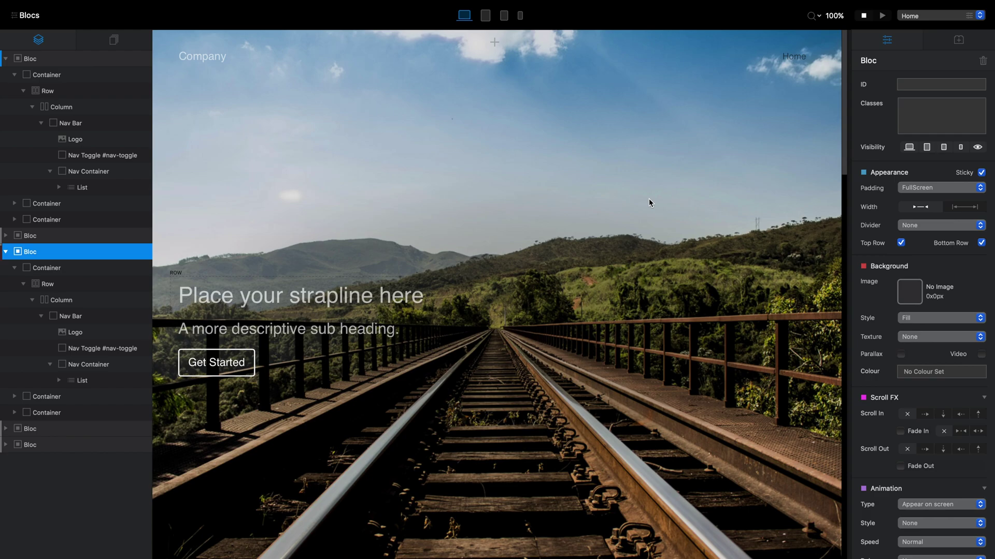
# Insert an empty one-column structure bloc above the railway hero at the start of the page.
pyautogui.click(498, 52)
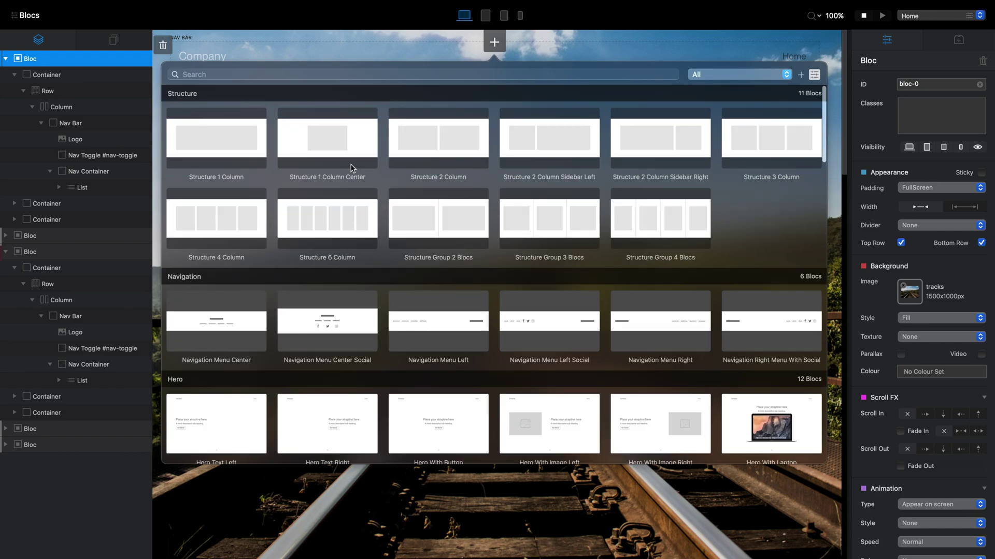
pyautogui.click(247, 140)
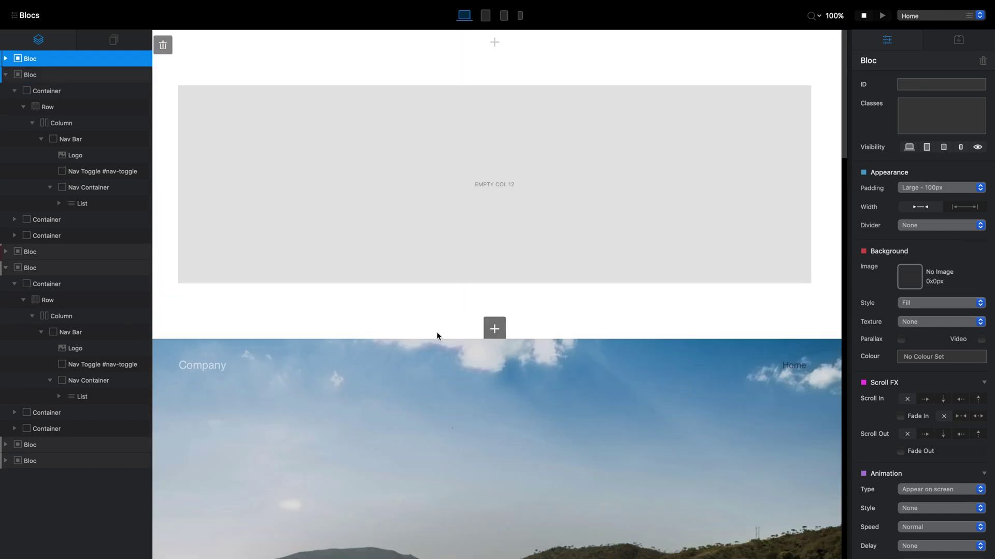
pyautogui.click(461, 352)
pyautogui.click(738, 76)
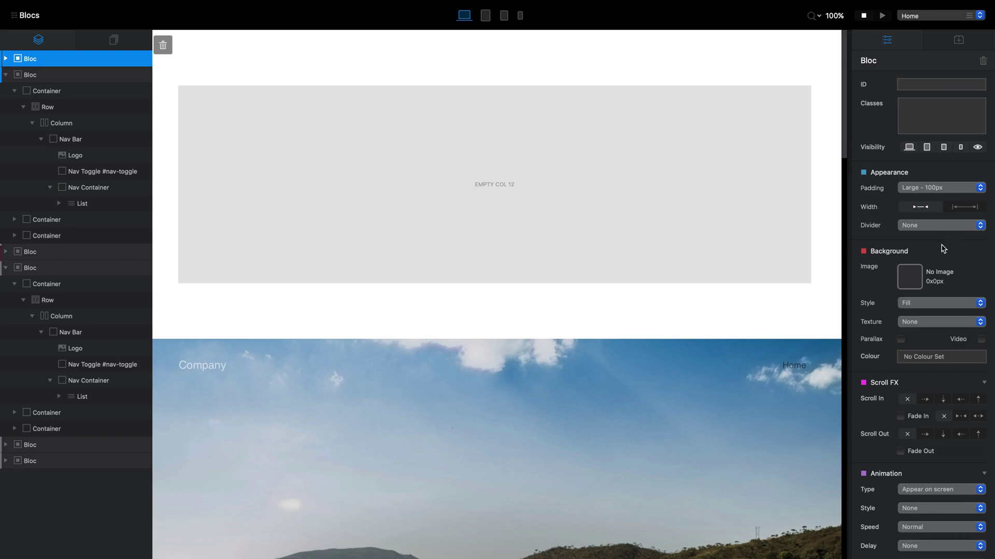
# Give the new column bloc the tracks.jpg background image and set its padding to FullScreen.
pyautogui.click(910, 279)
pyautogui.scroll(2, 438, 274)
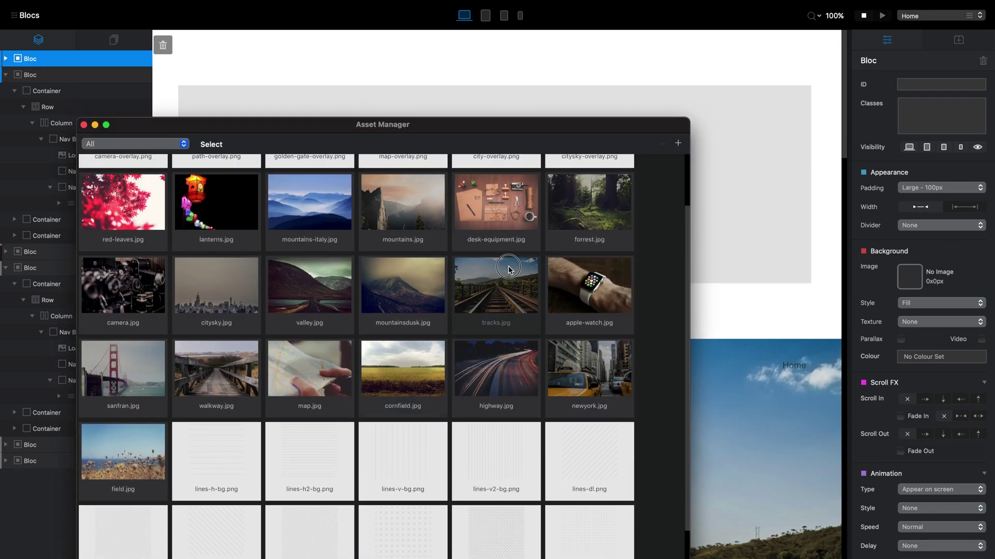
pyautogui.click(495, 293)
pyautogui.click(83, 126)
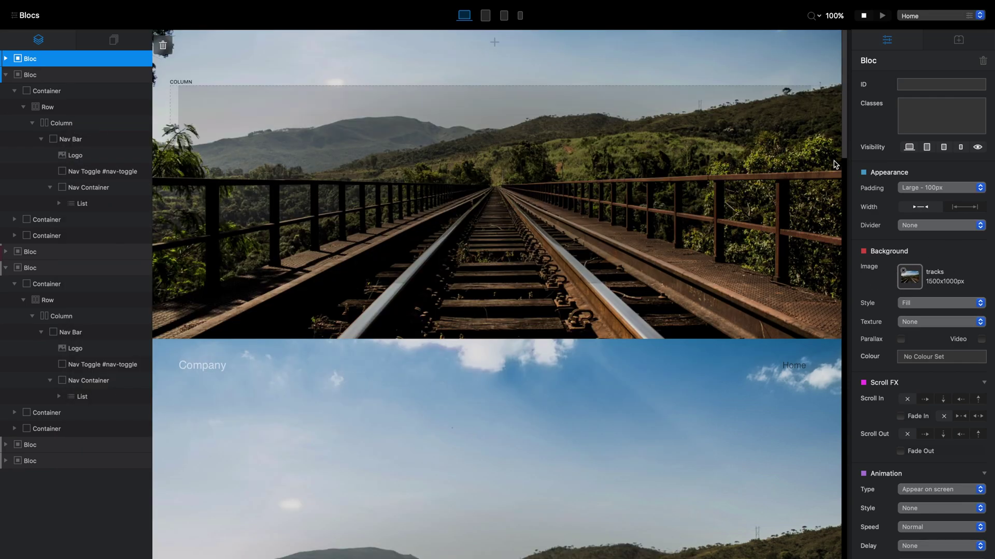
pyautogui.click(942, 189)
pyautogui.click(956, 161)
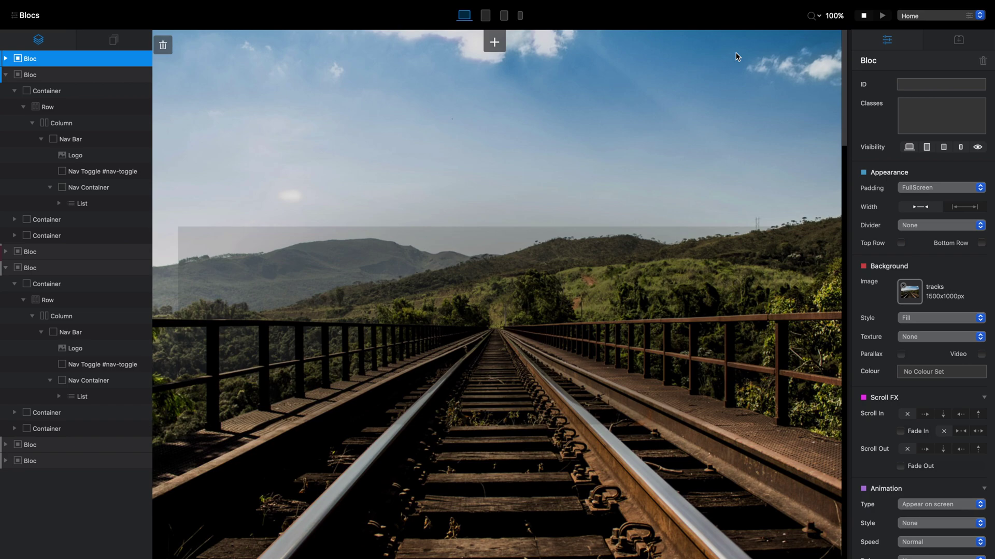
# Add a Heading 1 to the empty column of the full-screen railway bloc.
pyautogui.click(502, 329)
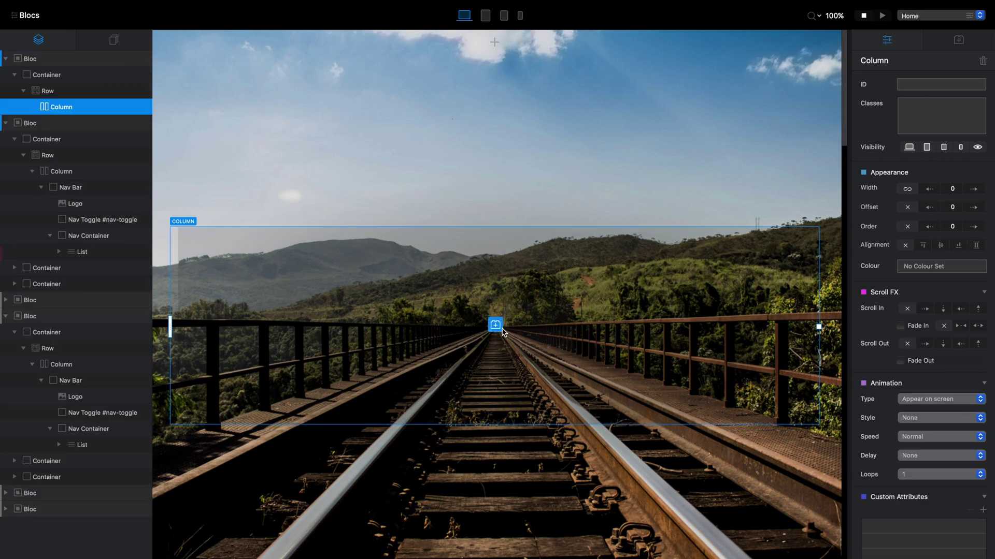
pyautogui.click(501, 328)
pyautogui.click(531, 236)
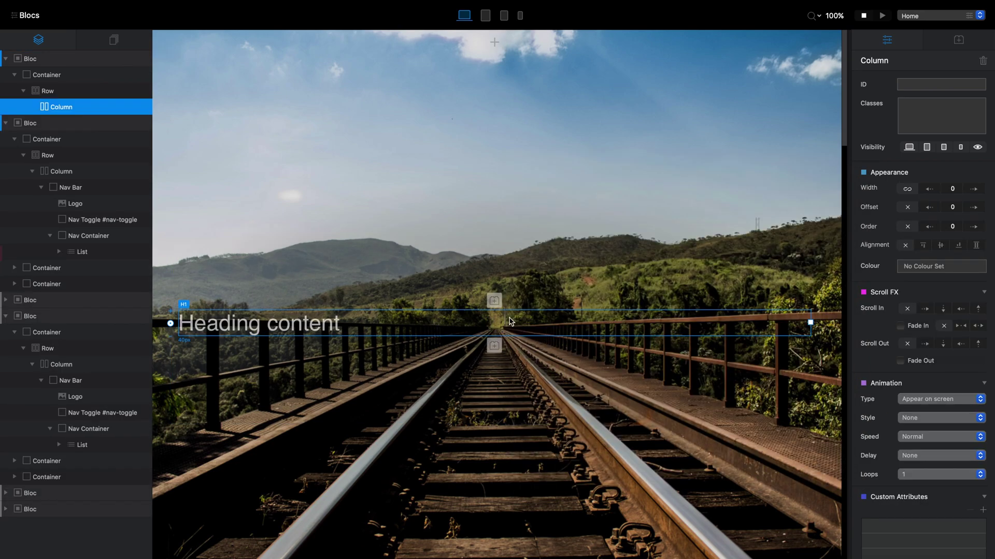
# Centre the heading and style it in 54 px Lato with a 64 px line height and the colour #FFFFFF.
pyautogui.click(930, 207)
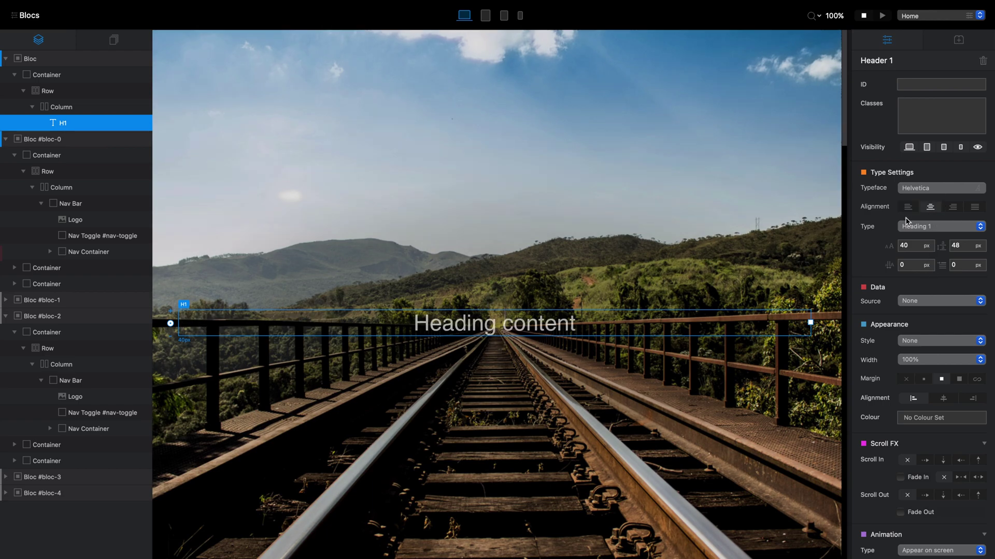
pyautogui.moveTo(170, 323); pyautogui.dragTo(251, 11)
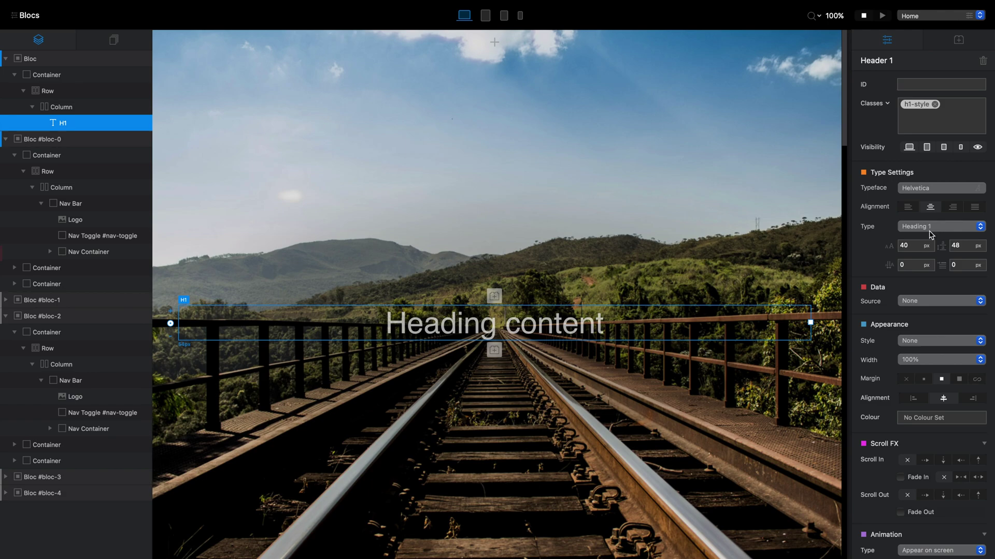
pyautogui.click(936, 187)
pyautogui.click(929, 302)
pyautogui.click(927, 417)
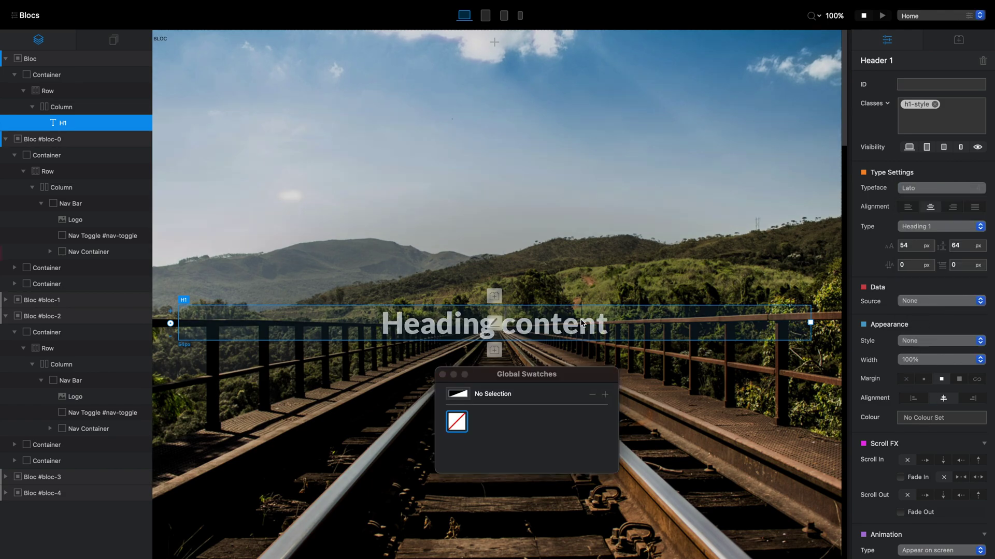
pyautogui.click(606, 395)
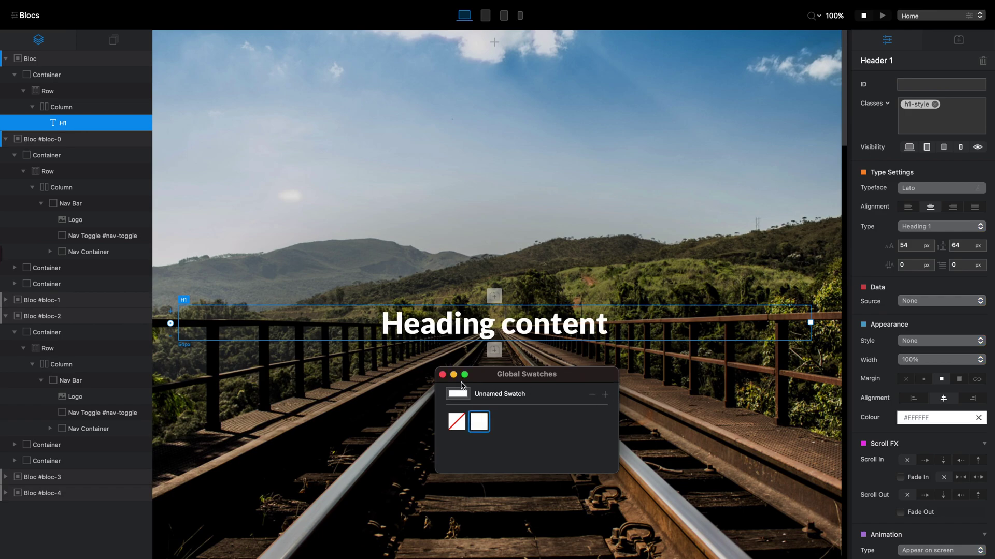
# Replace the heading text with "Tutorial for" followed by the recipient's first name, and close the colour swatches.
pyautogui.doubleClick(509, 326)
pyautogui.click(508, 327)
pyautogui.moveTo(517, 329); pyautogui.dragTo(502, 347)
pyautogui.write('C')
pyautogui.press('super+a')
pyautogui.write('Tutorials for')
pyautogui.press('BackSpace')
pyautogui.press('BackSpace')
pyautogui.press('BackSpace')
pyautogui.press('BackSpace')
pyautogui.press('BackSpace')
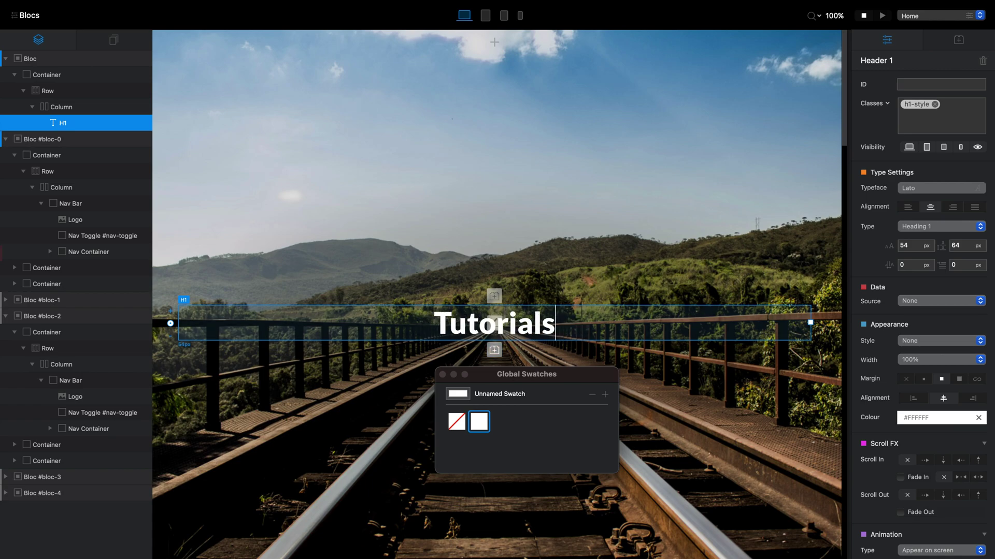
pyautogui.write('for TOM')
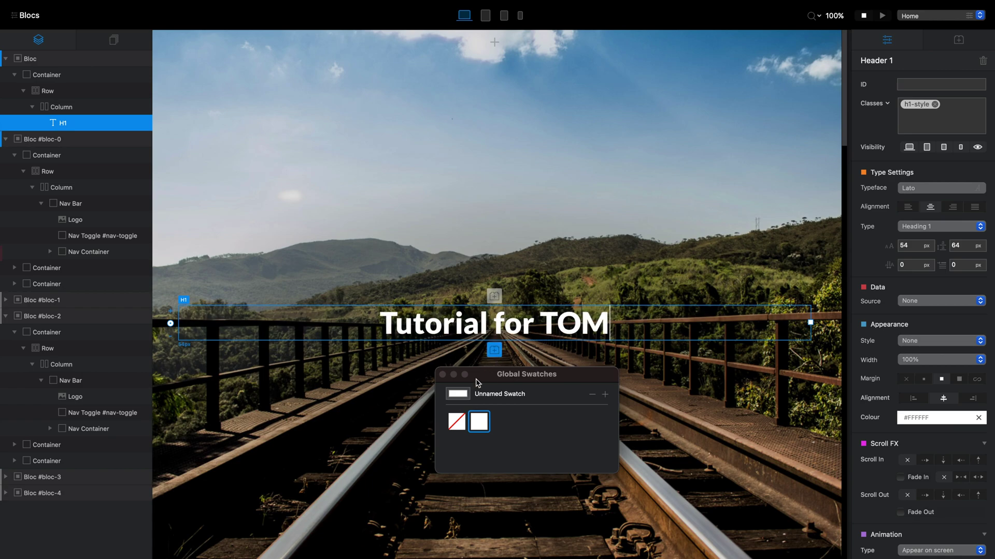
pyautogui.click(441, 374)
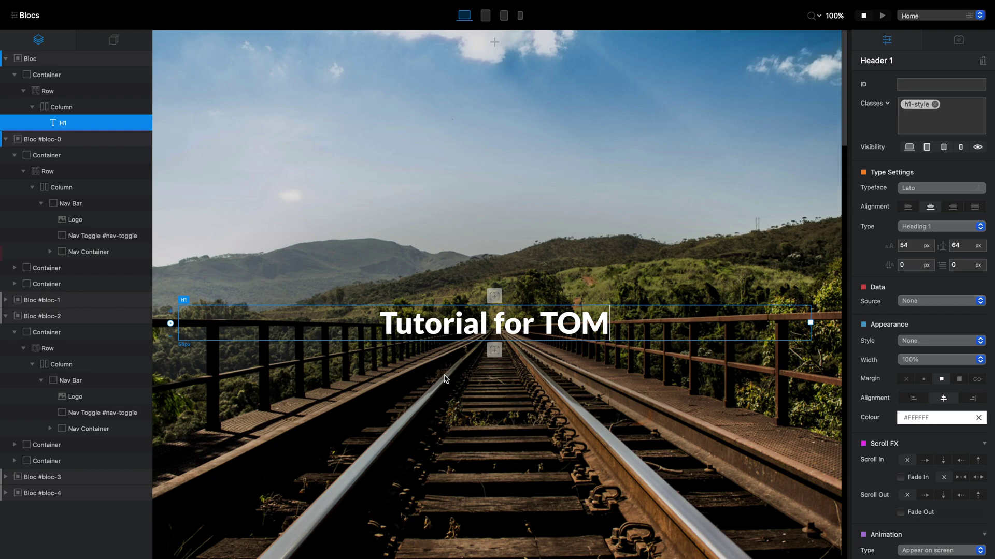
# Make the railway hero with the Company navigation below the heading bloc sticky.
pyautogui.click(609, 200)
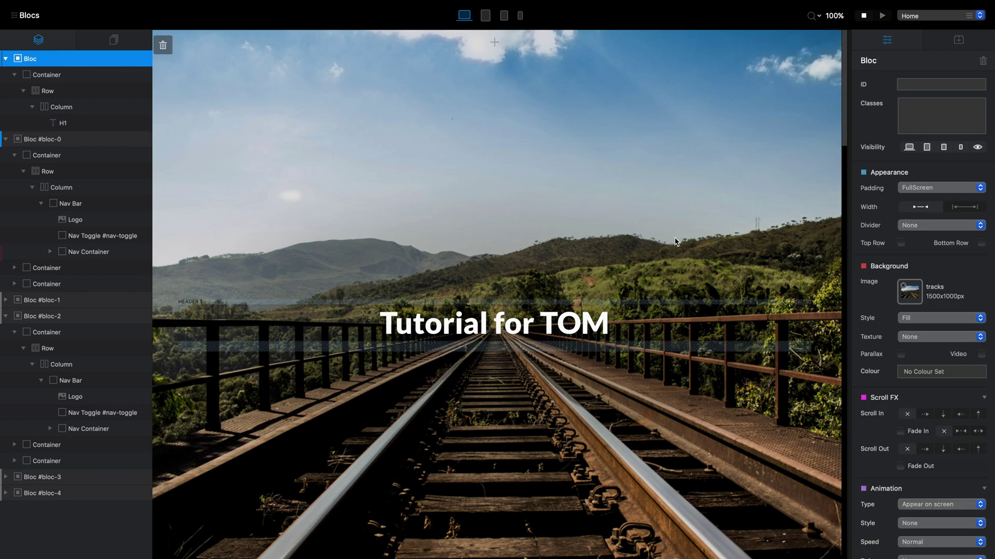
pyautogui.scroll(-3, 743, 296)
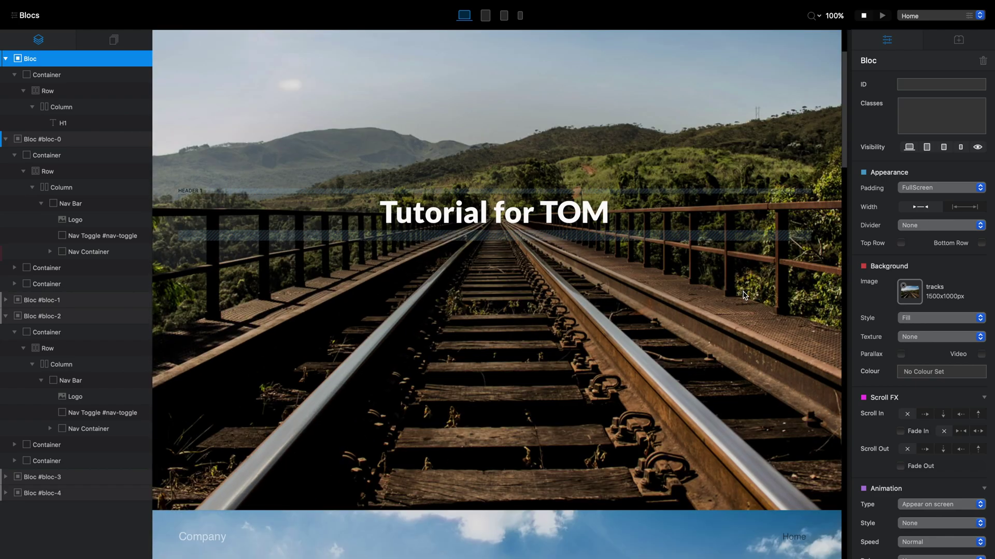
pyautogui.scroll(3, 743, 295)
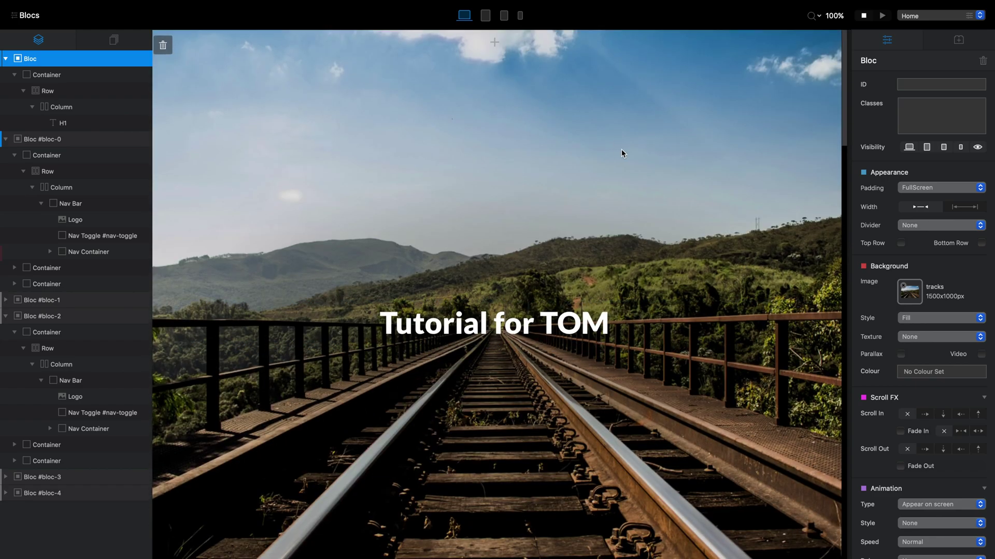
pyautogui.scroll(-12, 621, 153)
pyautogui.scroll(6, 620, 154)
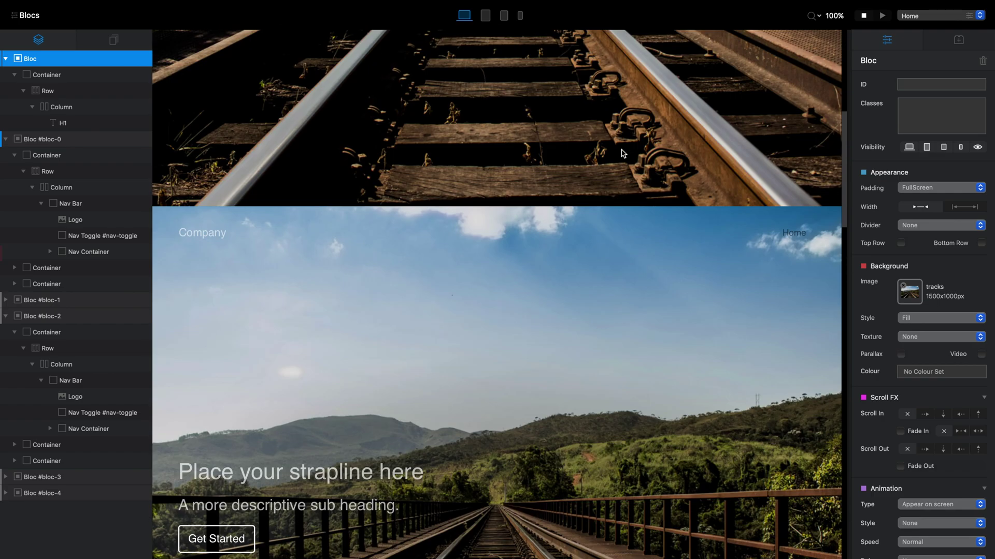
pyautogui.scroll(-1, 419, 362)
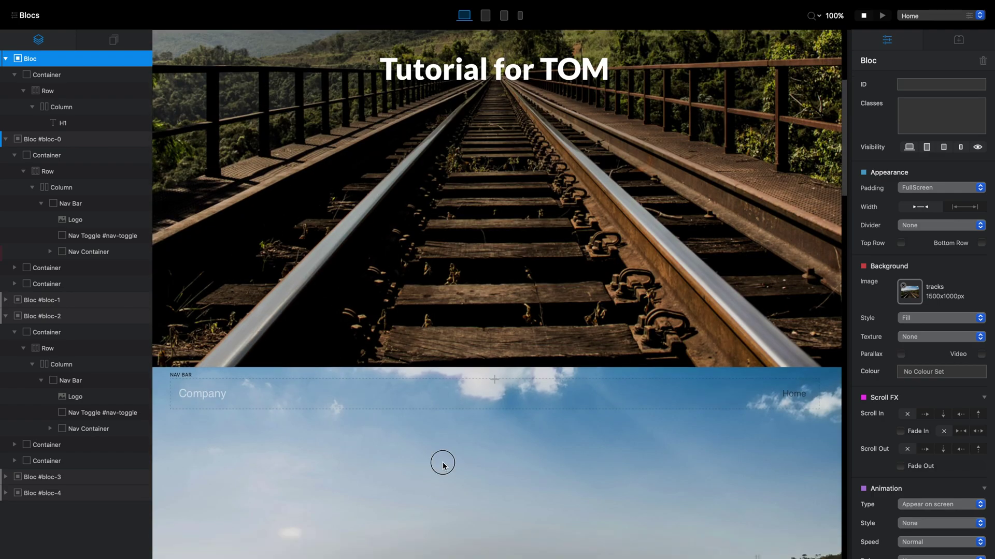
pyautogui.click(443, 465)
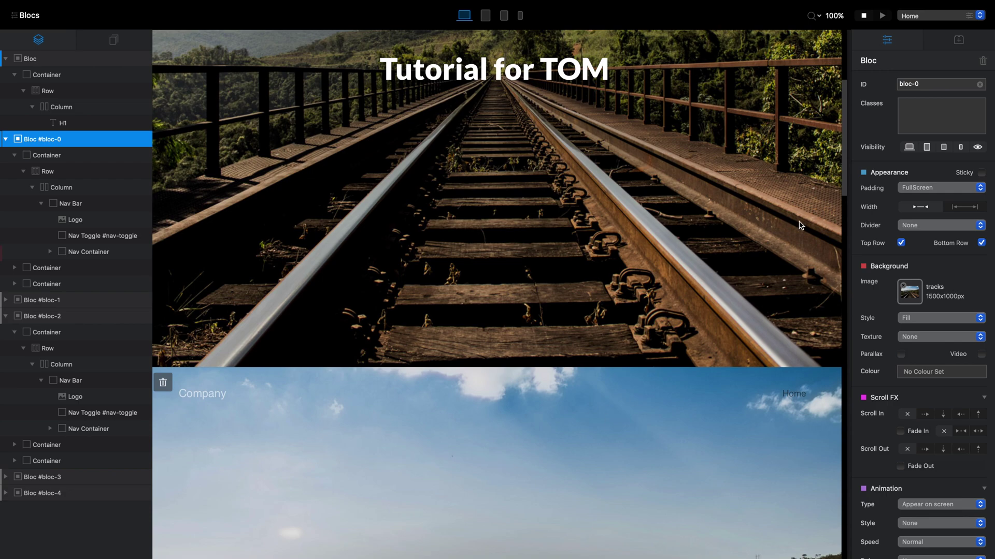
pyautogui.click(981, 172)
# Preview the page in the browser and check how the sticky railway hero behaves on scrolling.
pyautogui.press('super+shift+p')
pyautogui.scroll(-5, 616, 475)
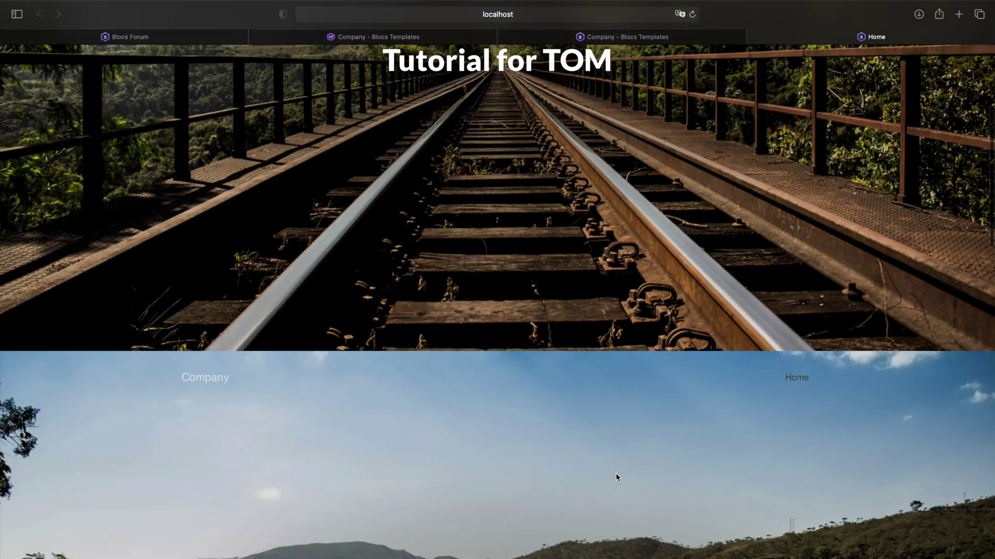
pyautogui.scroll(-5, 616, 473)
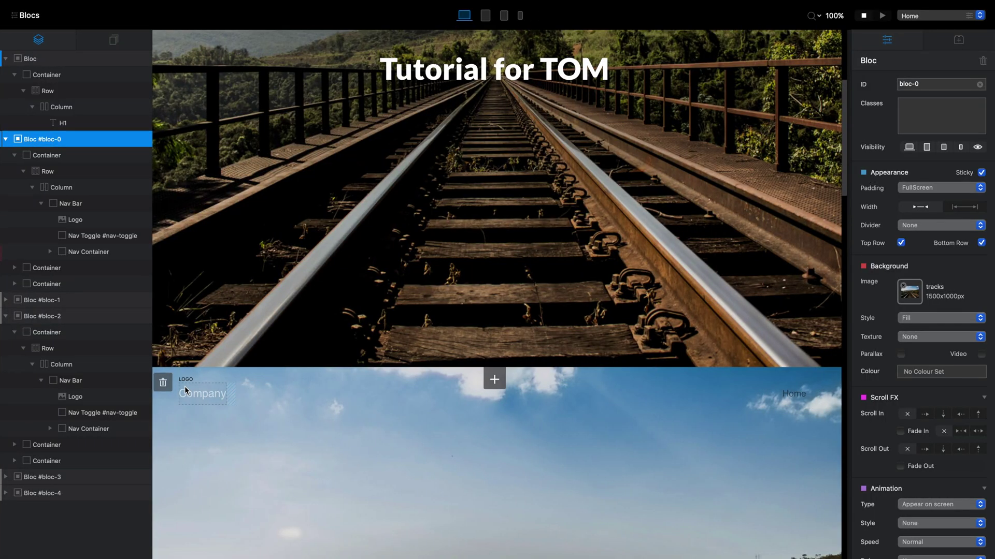
# Delete the railway hero bloc with the Company navigation and the white sticky hero bloc.
pyautogui.click(163, 383)
pyautogui.scroll(-5, 465, 419)
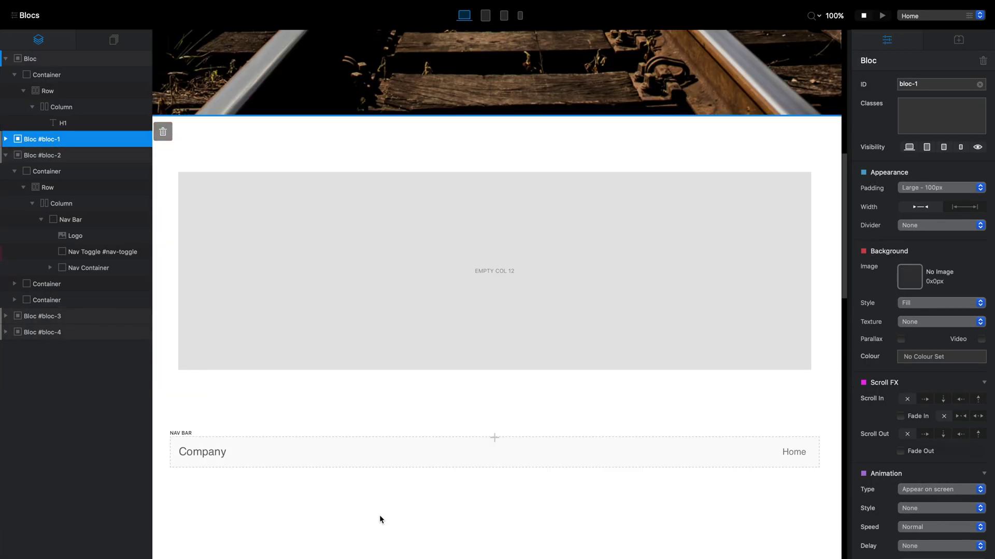
pyautogui.click(297, 512)
pyautogui.scroll(-6, 190, 425)
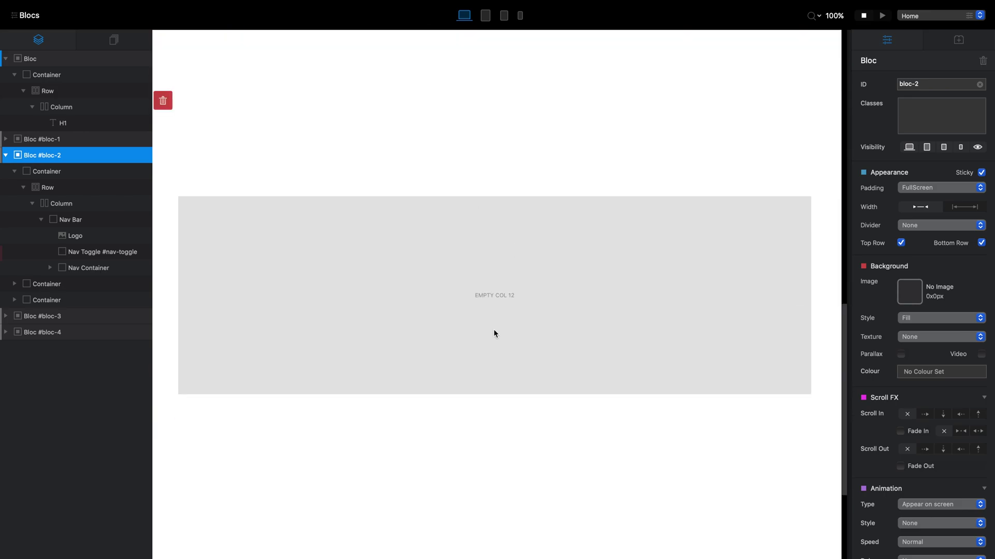
pyautogui.press('Delete')
# Insert a Hero With Button bloc above the tutorial heading bloc and select its button container.
pyautogui.scroll(15, 494, 330)
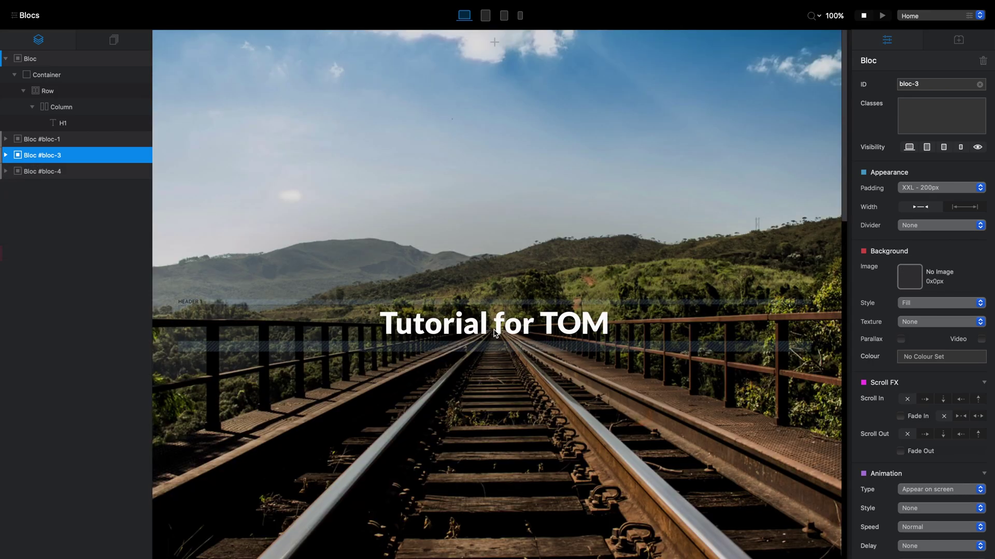
pyautogui.click(495, 100)
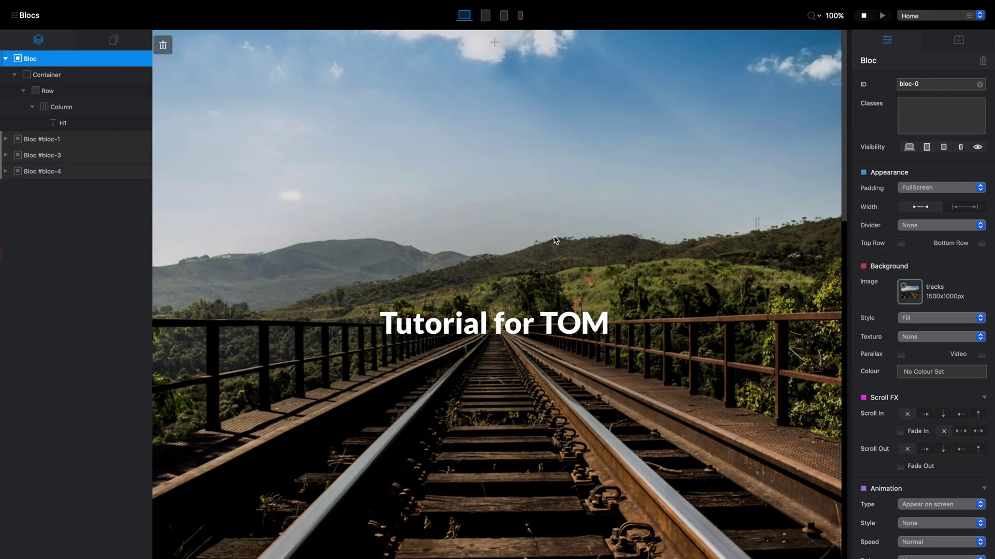
pyautogui.click(493, 44)
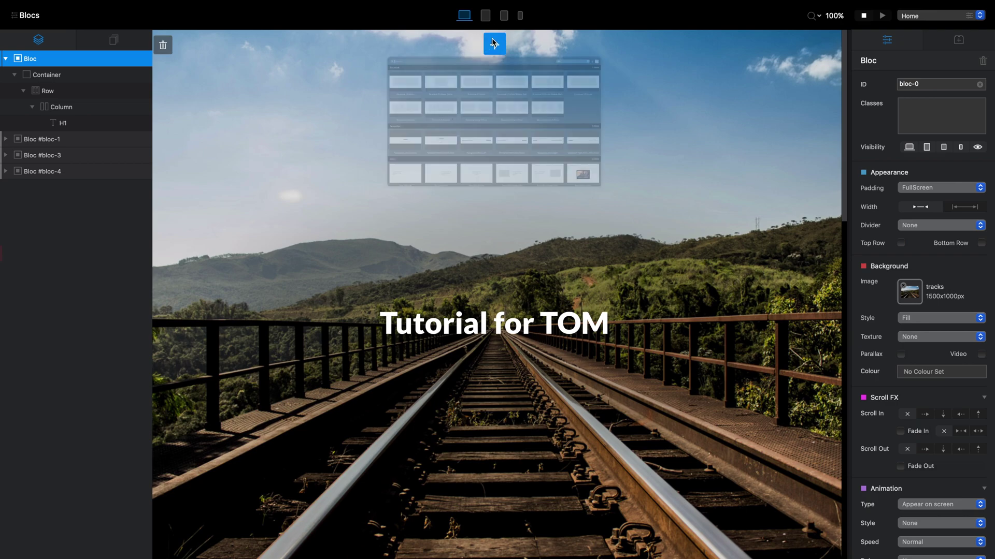
pyautogui.scroll(-4, 548, 251)
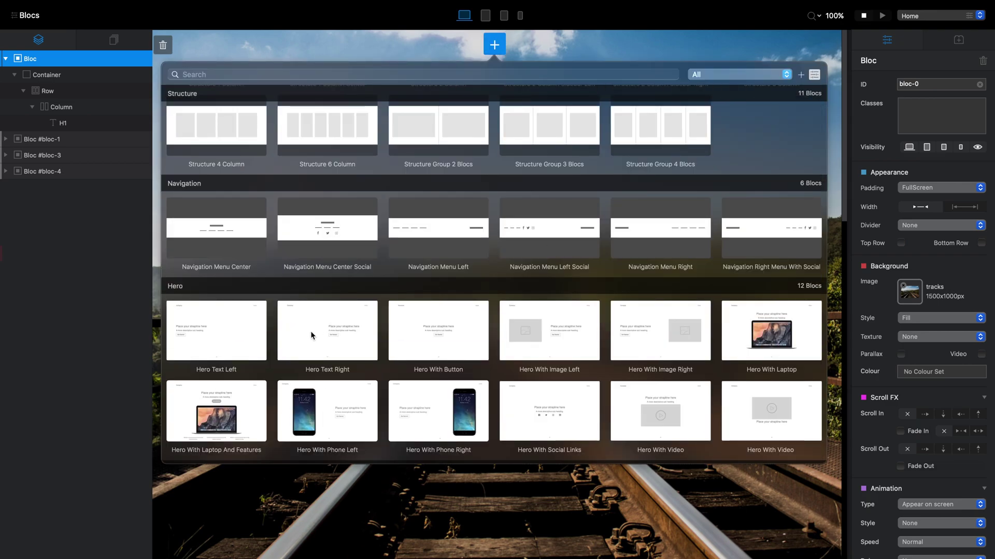
pyautogui.click(424, 333)
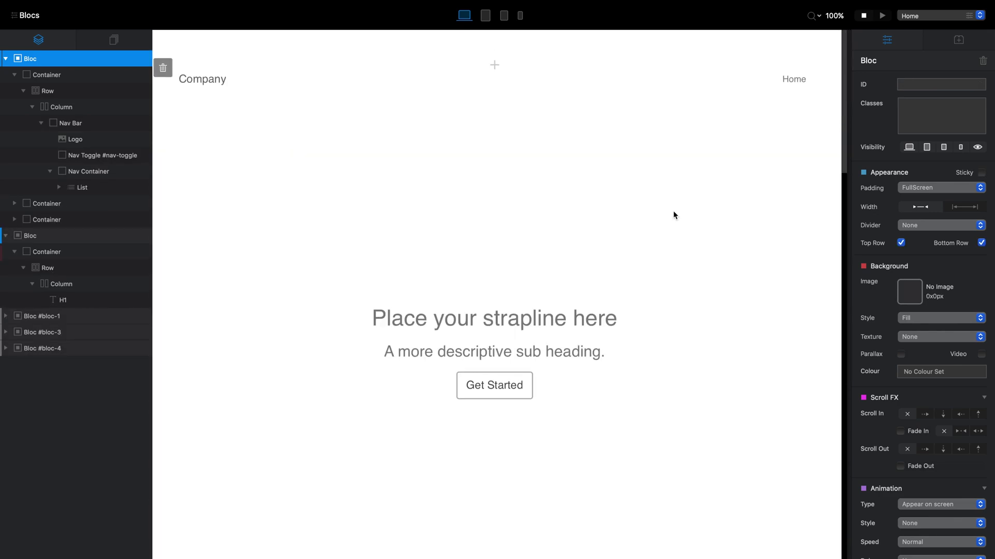
pyautogui.click(695, 355)
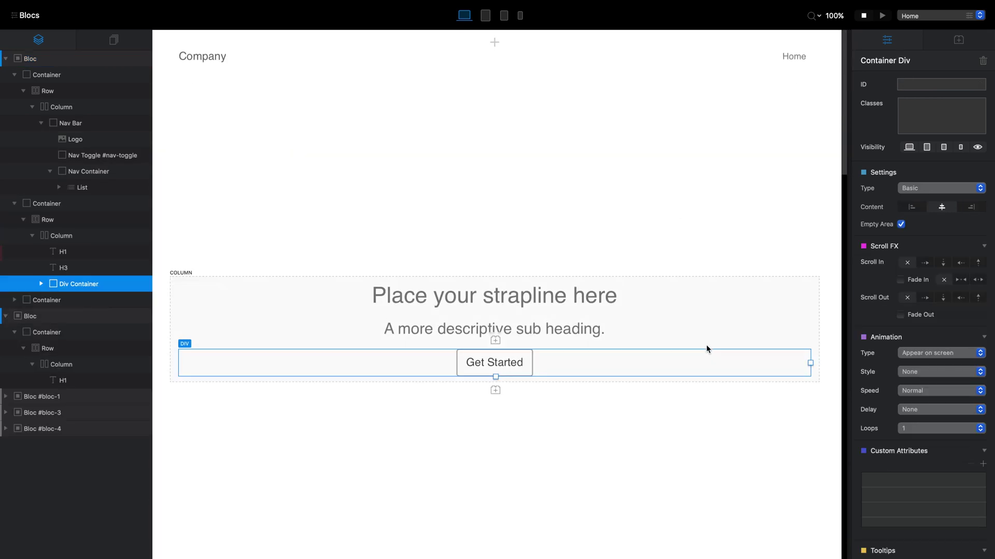
# Delete the hero bloc's headings and button container, and turn off its bottom row.
pyautogui.click(707, 345)
pyautogui.press('Delete')
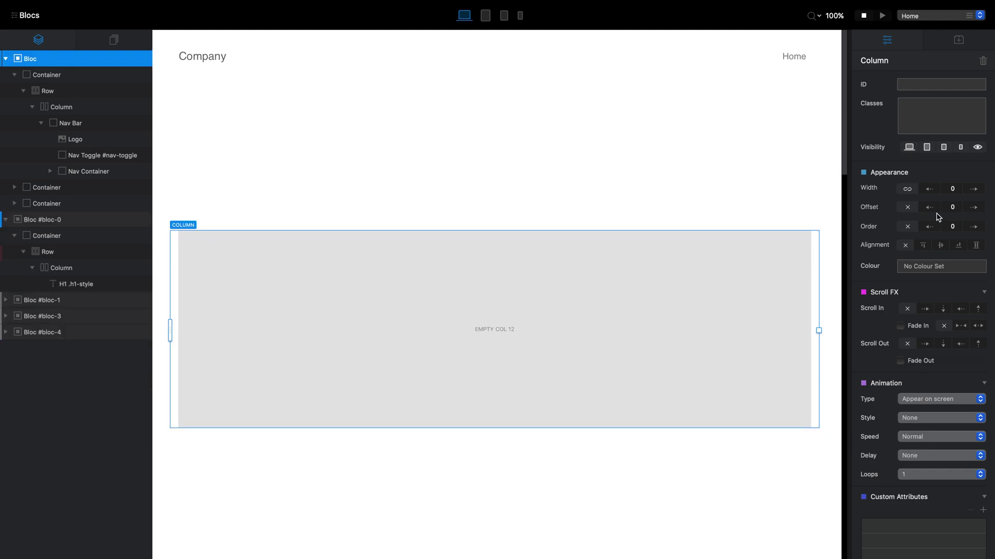
pyautogui.click(825, 182)
pyautogui.click(986, 245)
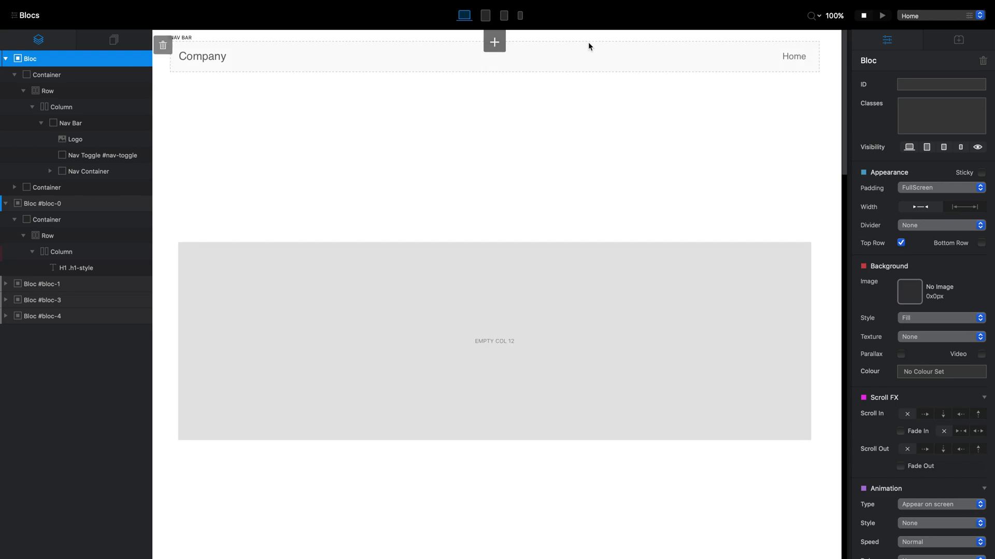
# Set the navigation menu's data source to None and give it four items.
pyautogui.click(790, 60)
pyautogui.click(796, 58)
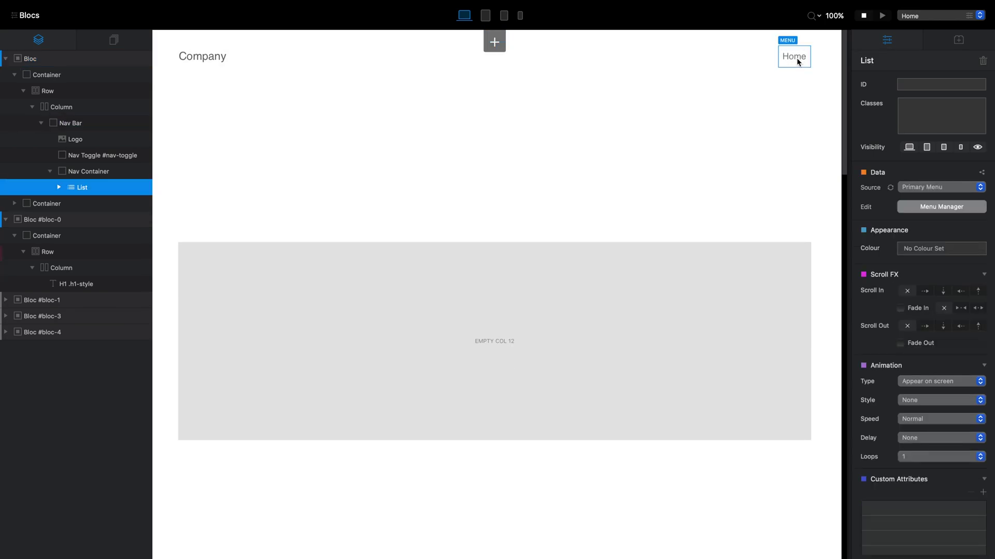
pyautogui.click(923, 187)
pyautogui.click(925, 186)
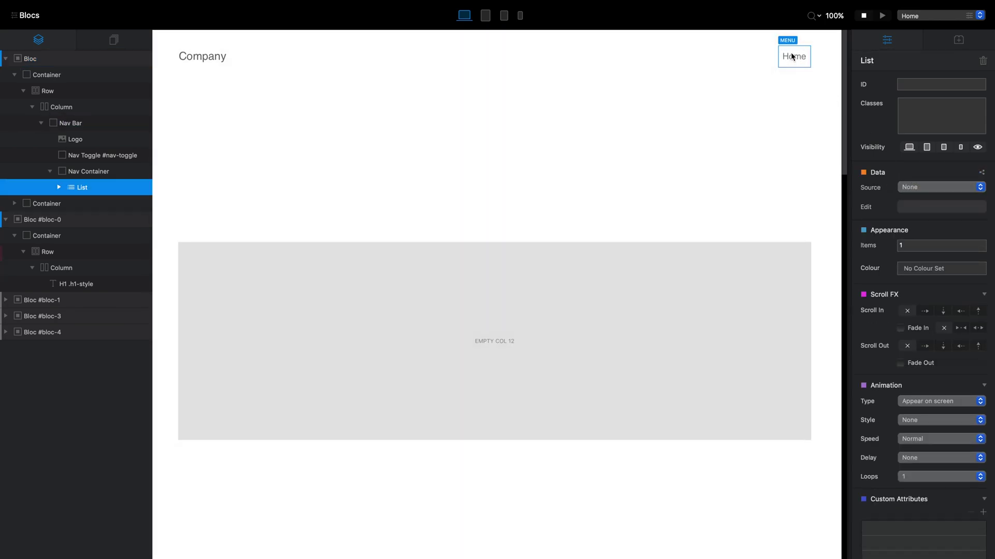
pyautogui.click(792, 57)
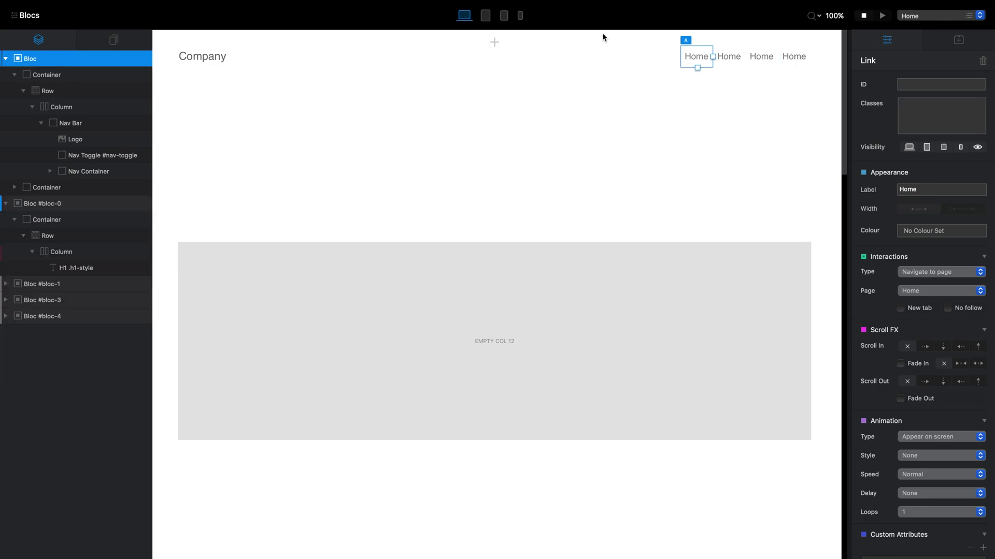
pyautogui.click(692, 62)
# Set the typeface of the Company logo text to Lato.
pyautogui.click(207, 57)
pyautogui.click(207, 57)
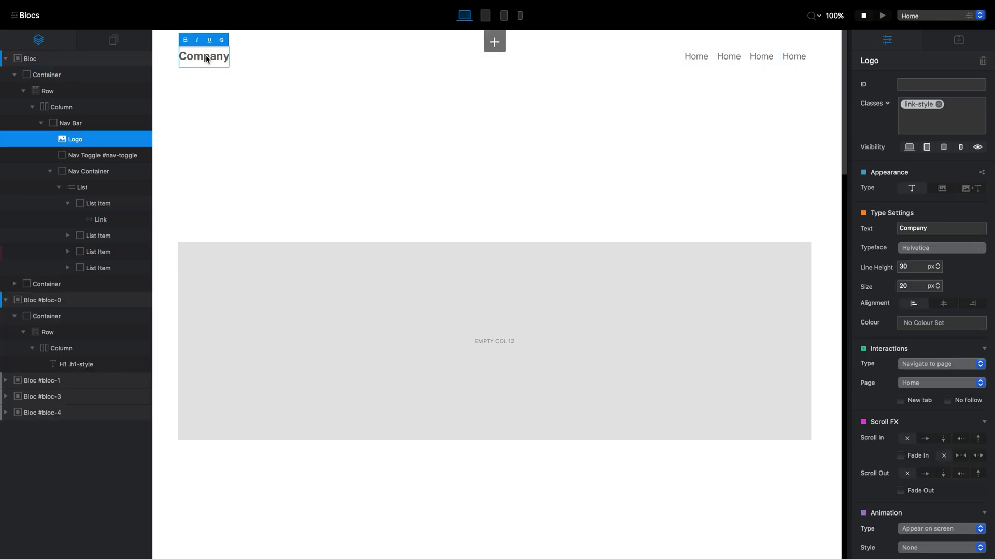
pyautogui.click(920, 249)
pyautogui.click(930, 357)
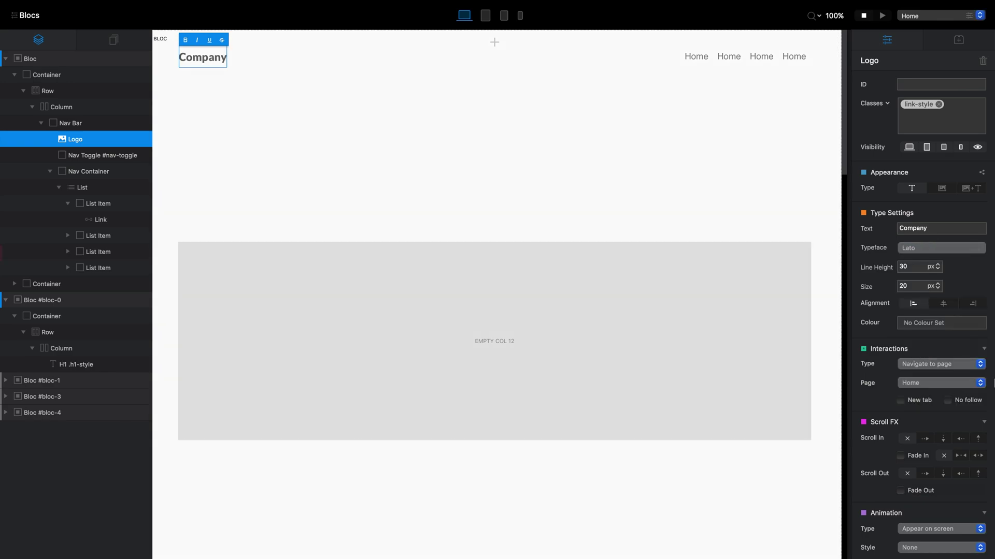
# Add a black global swatch with hex colour 000000 and use it for the Company logo text.
pyautogui.click(932, 324)
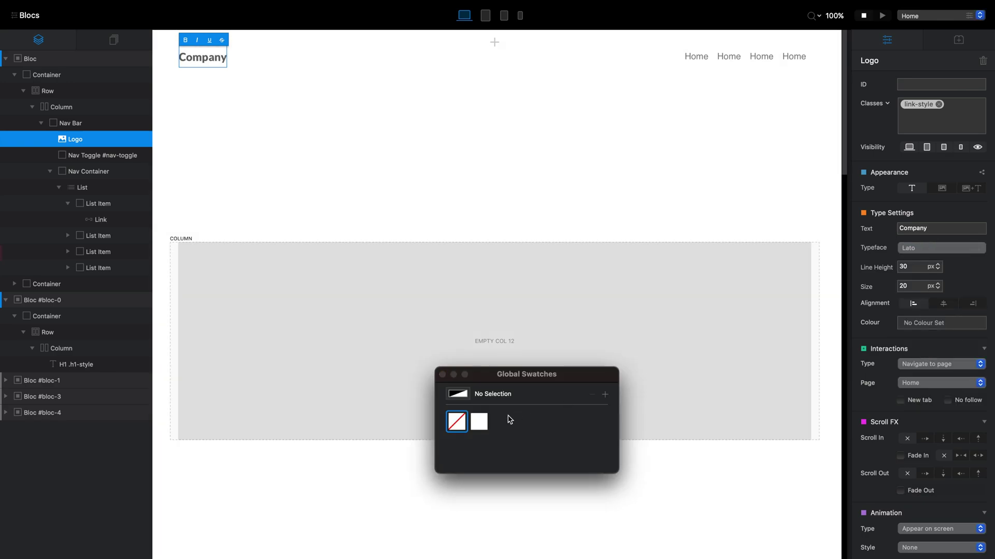
pyautogui.click(604, 394)
pyautogui.doubleClick(501, 421)
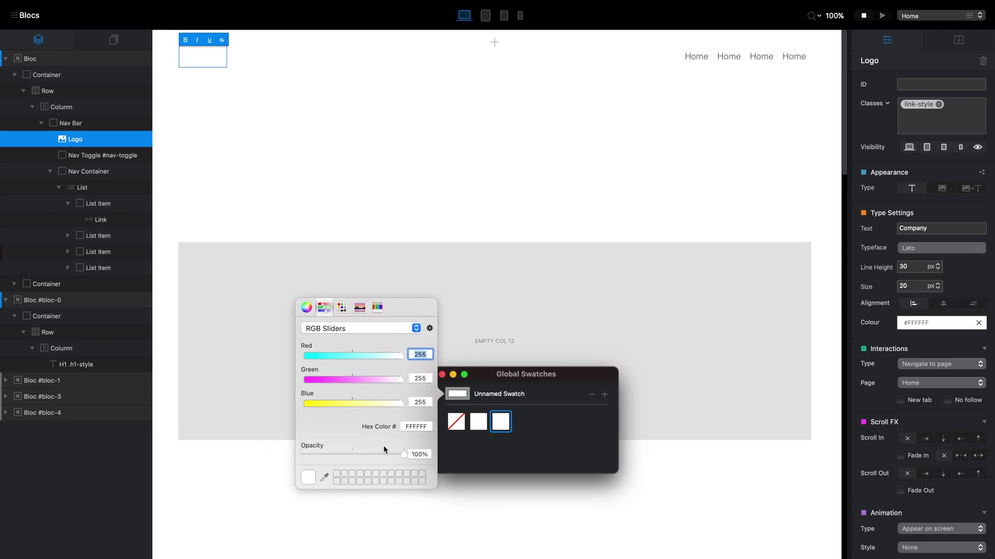
pyautogui.doubleClick(416, 426)
pyautogui.write('00000')
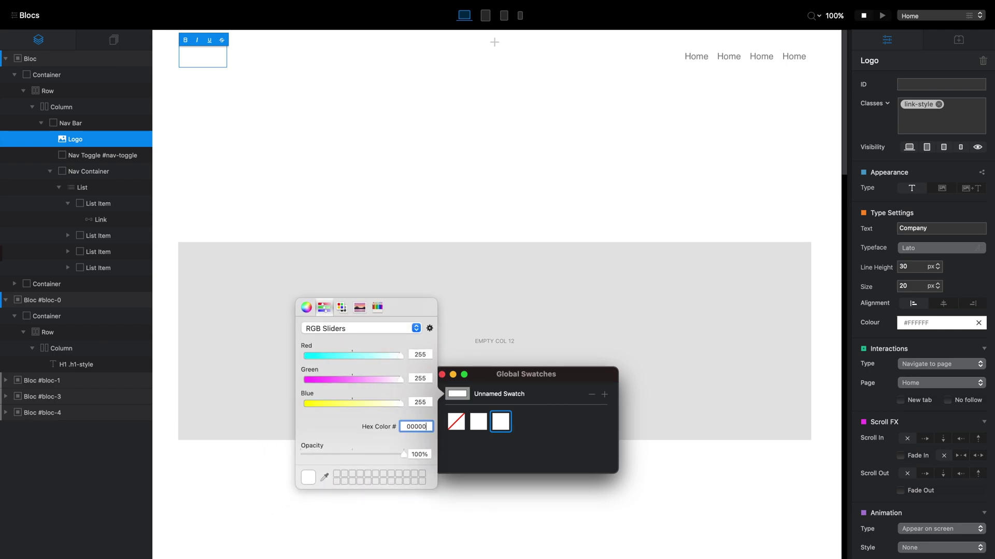
pyautogui.write('0')
pyautogui.press('Return')
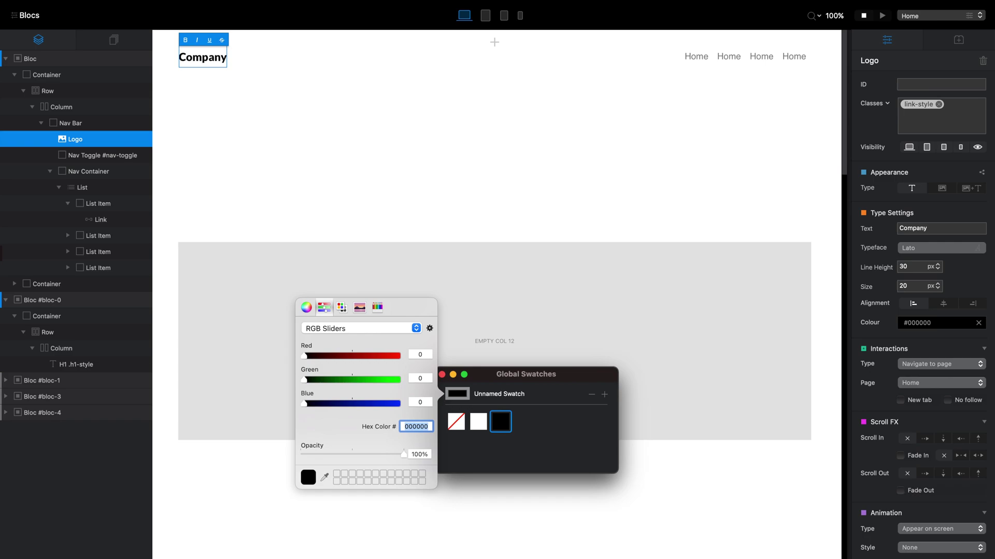
pyautogui.click(442, 374)
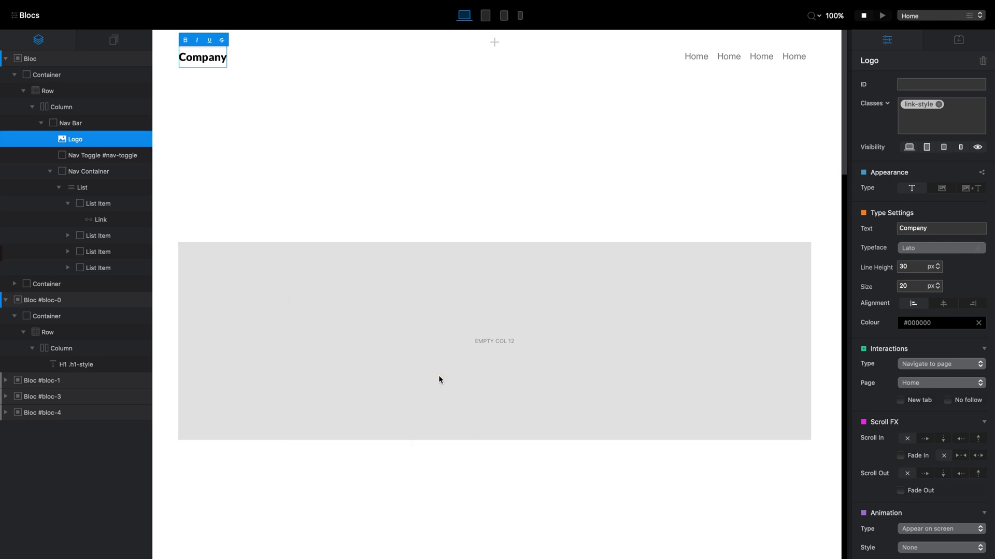
# Set the font size in the logo's link-style class to 28 px.
pyautogui.click(916, 104)
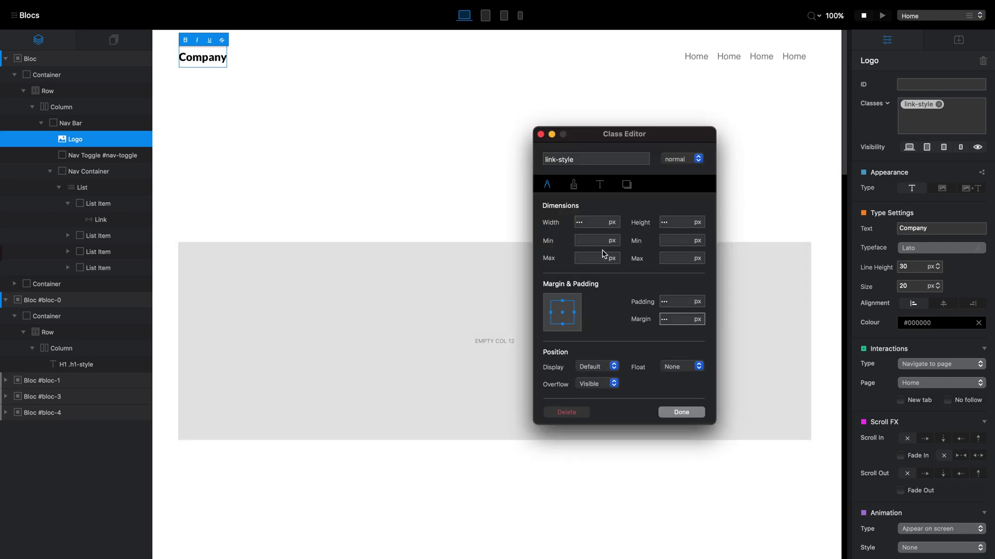
pyautogui.click(602, 187)
pyautogui.write('20')
pyautogui.press('BackSpace')
pyautogui.write('8')
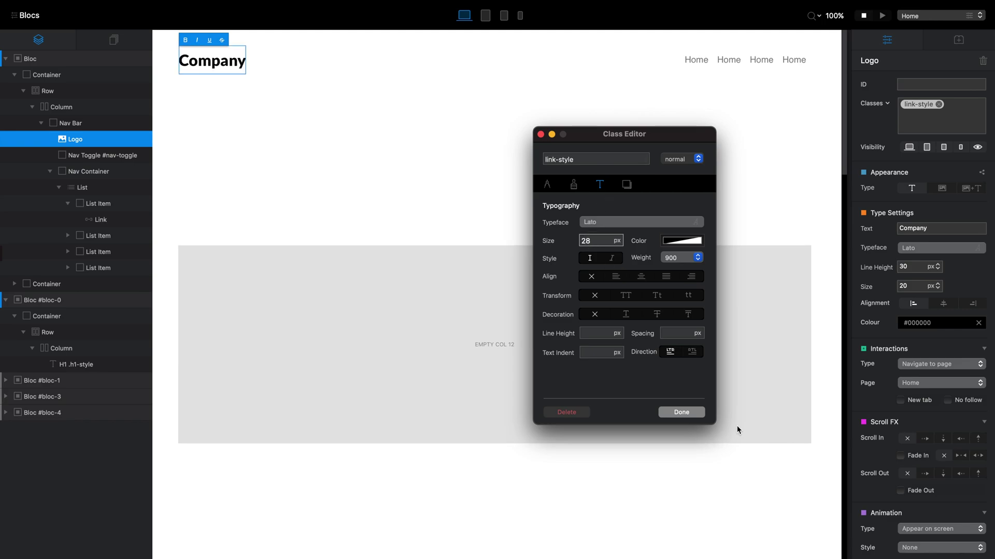
pyautogui.click(698, 412)
# Make the navigation bloc sticky and check how it scrolls over the railway hero in the browser preview.
pyautogui.click(756, 229)
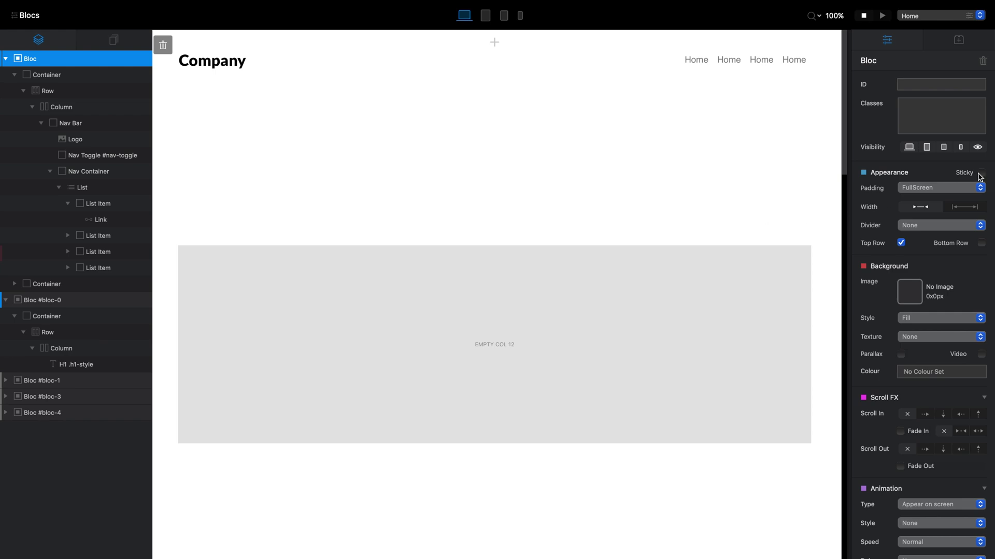
pyautogui.hotkey('ctrl', 'Left')
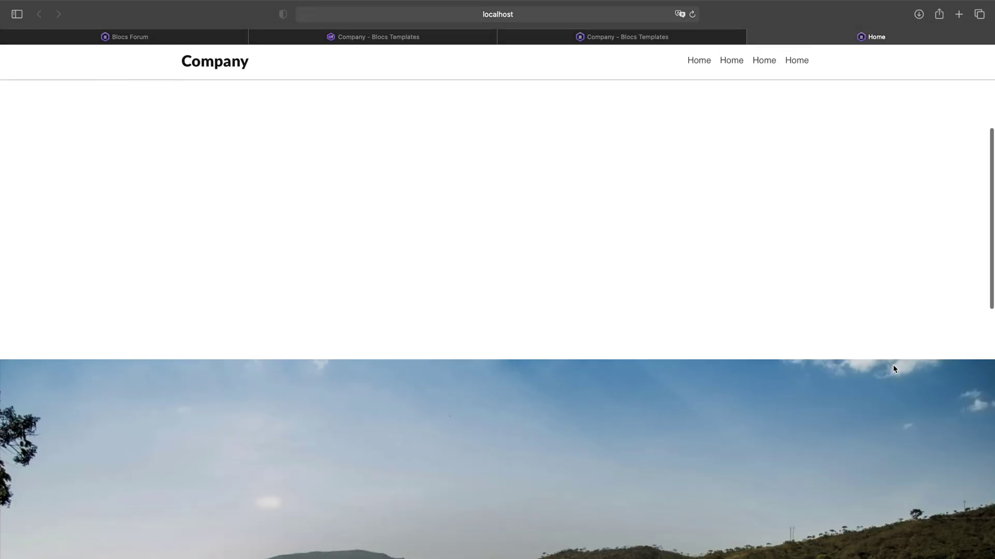
pyautogui.scroll(-5, 893, 365)
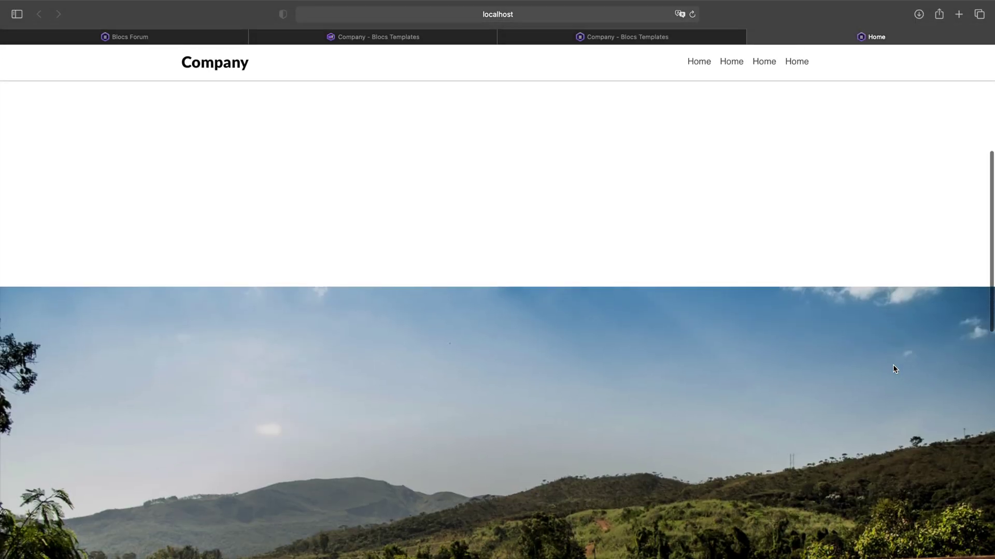
pyautogui.scroll(5, 893, 364)
pyautogui.scroll(-3, 893, 364)
pyautogui.scroll(-8, 893, 369)
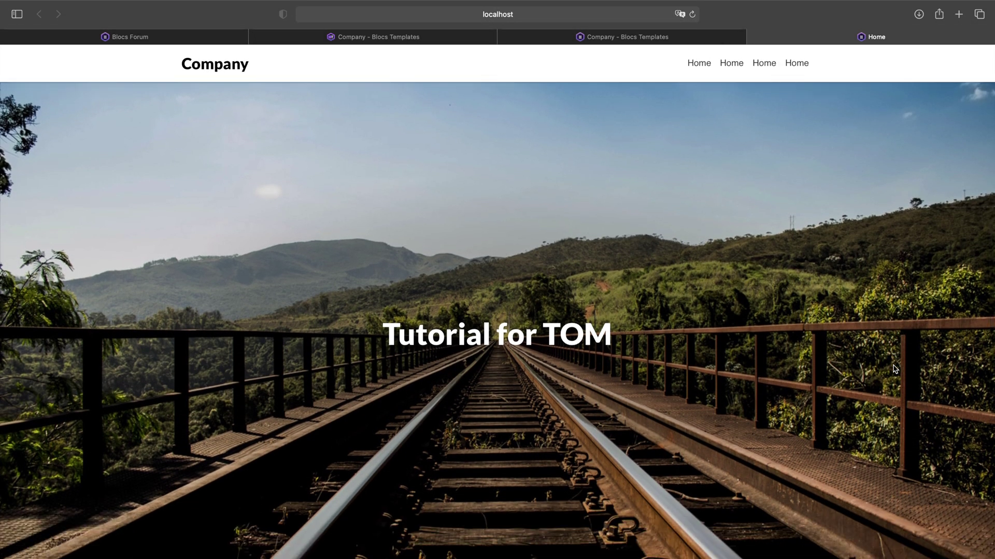
pyautogui.scroll(10, 755, 422)
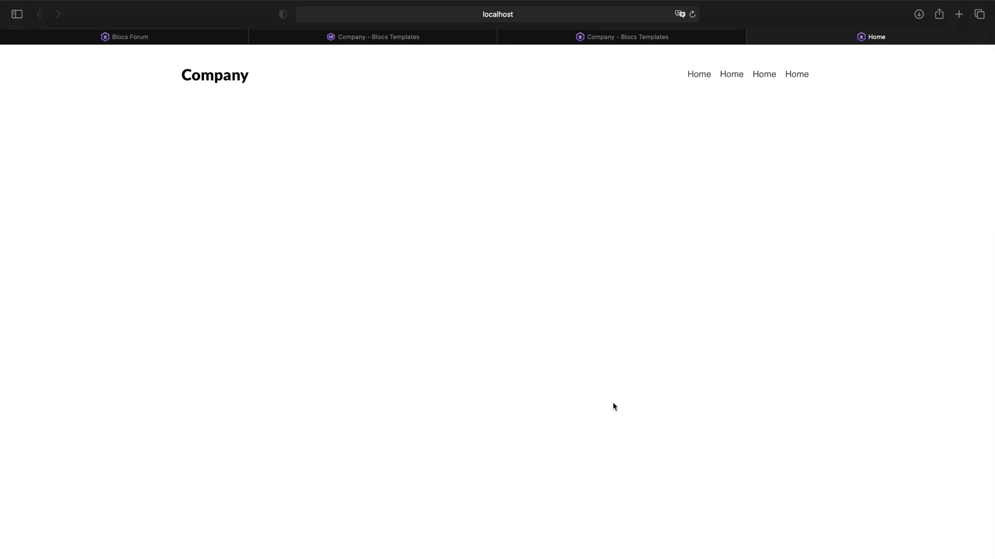
# Return to Blocs and assign a new class named tom-class to the sticky navigation bloc.
pyautogui.hotkey('ctrl', 'Right')
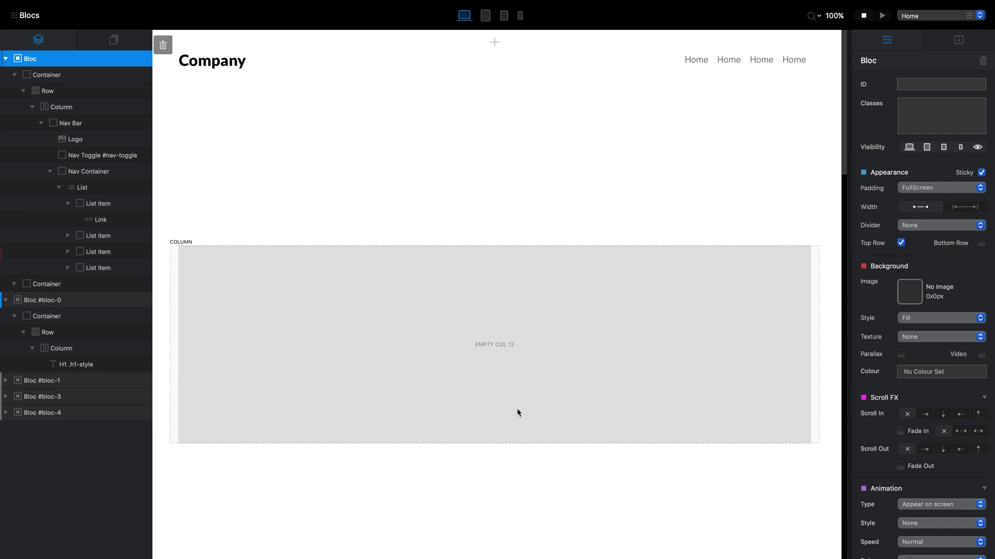
pyautogui.click(774, 125)
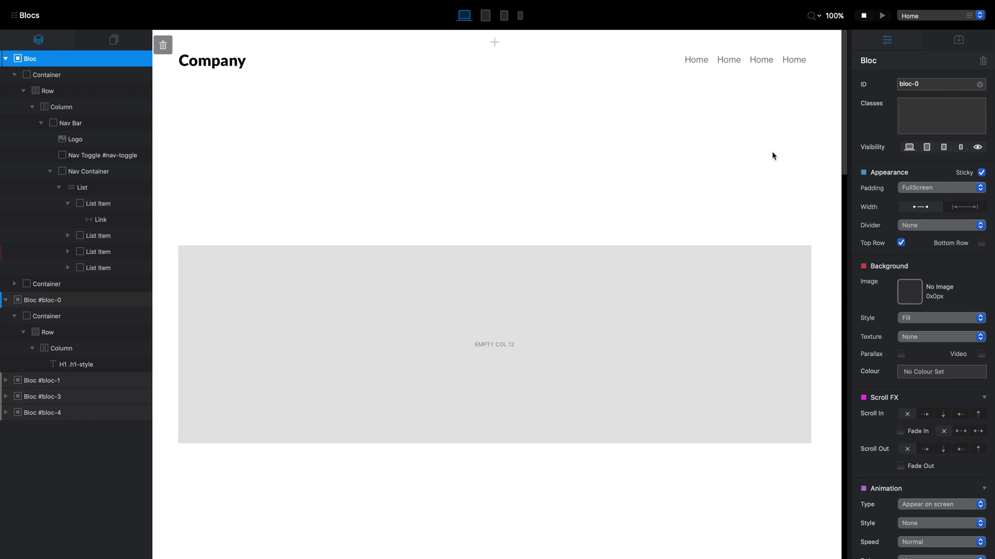
pyautogui.click(931, 109)
pyautogui.write('tom-class')
pyautogui.press('Return')
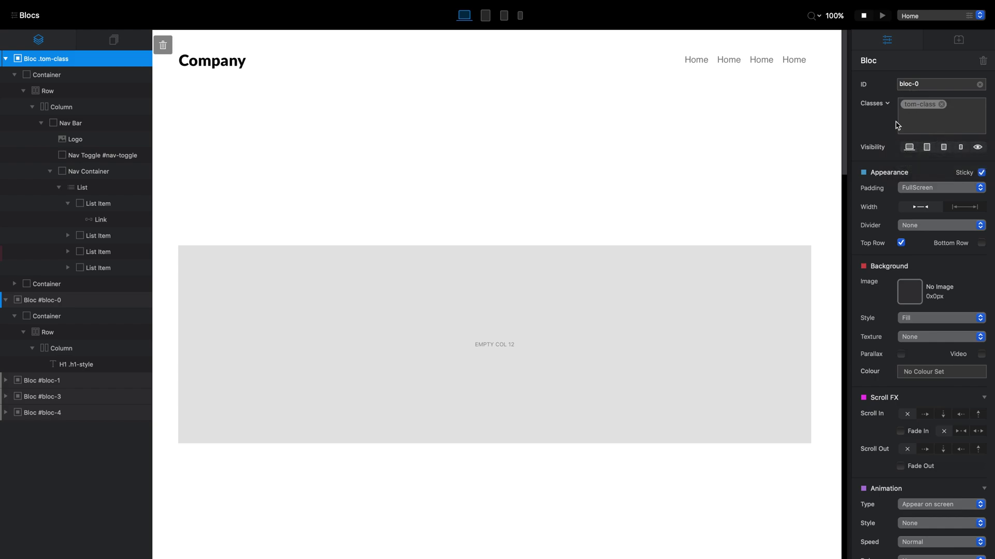
# Set the minimum height in the tom-class class to 0 px.
pyautogui.doubleClick(917, 105)
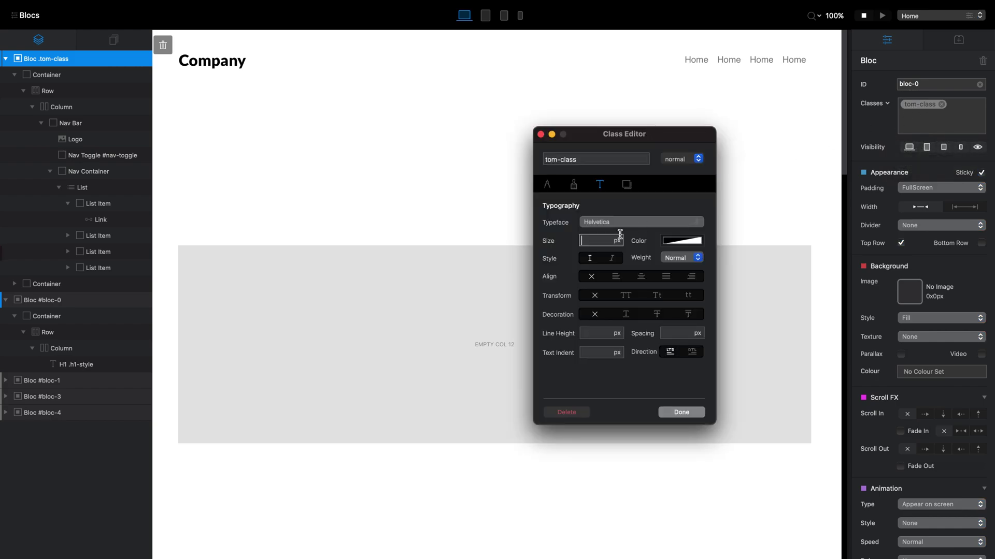
pyautogui.click(543, 186)
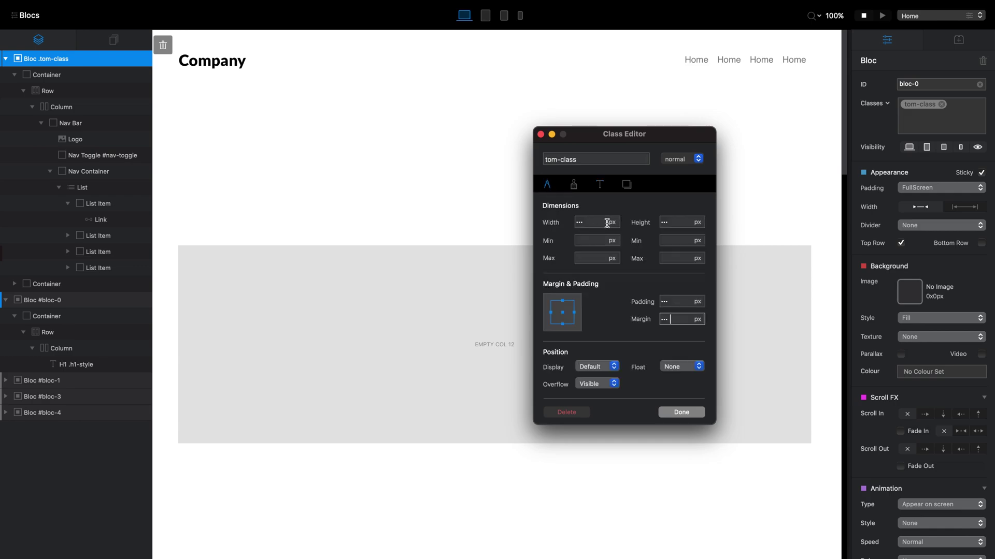
pyautogui.click(671, 242)
pyautogui.click(688, 412)
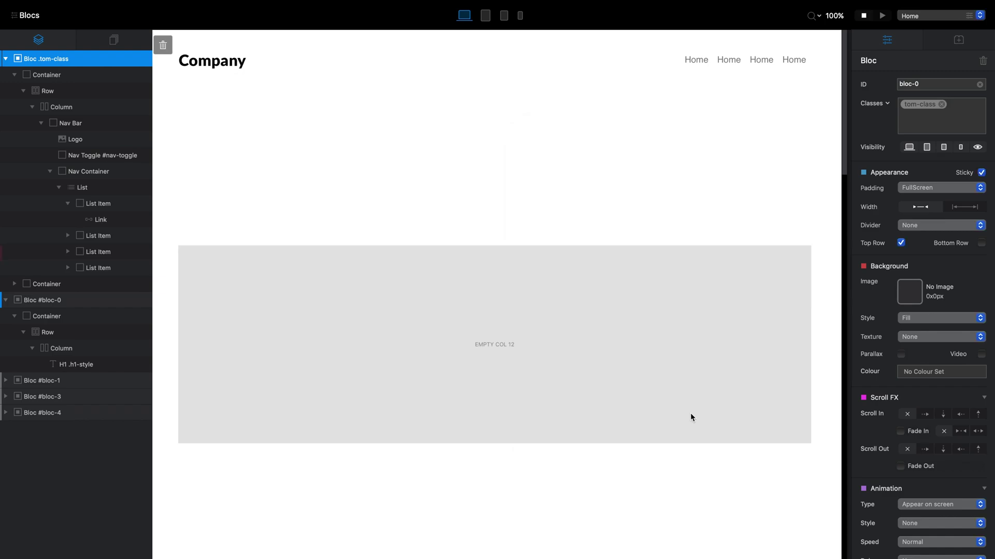
# Preview the page in the browser and check the navigation bloc's height above the railway hero.
pyautogui.press('super+b')
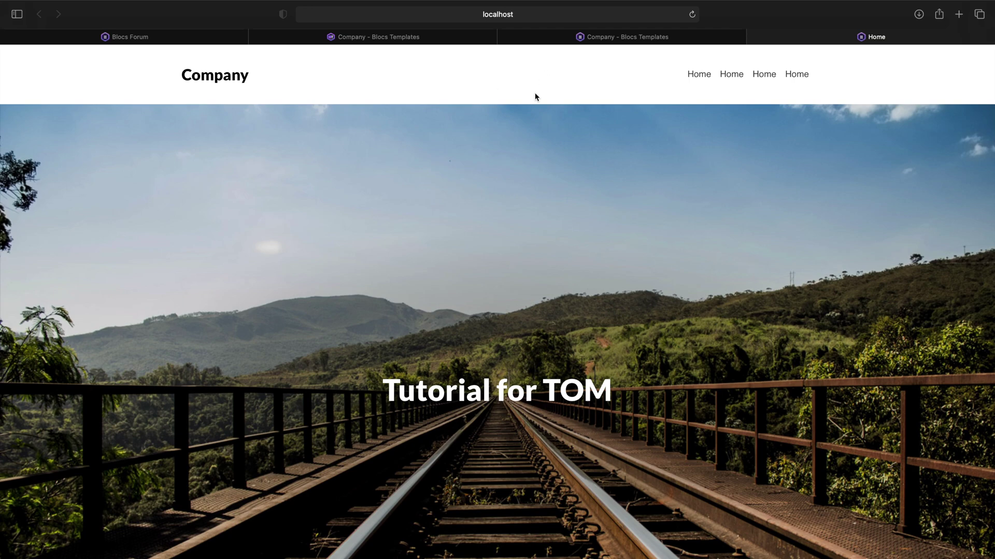
pyautogui.scroll(-5, 535, 96)
pyautogui.scroll(5, 536, 95)
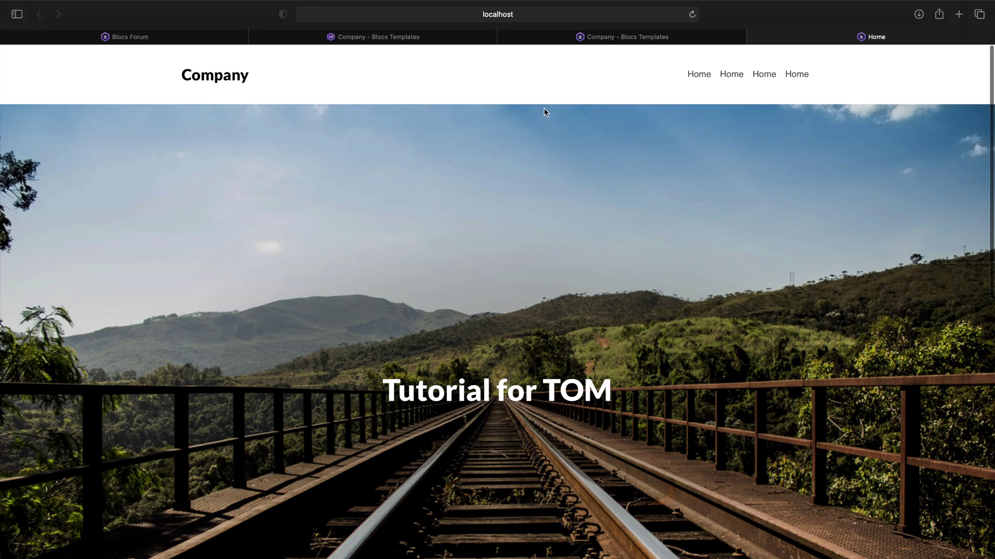
# Return to Blocs and set the bottom margin in the tom-class class to -95 px.
pyautogui.hotkey('ctrl', 'Right')
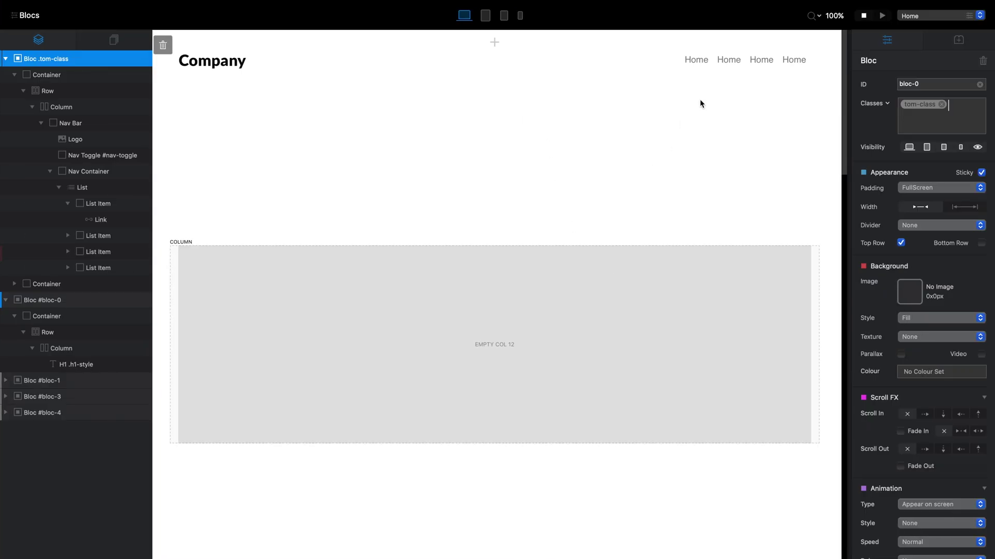
pyautogui.doubleClick(920, 104)
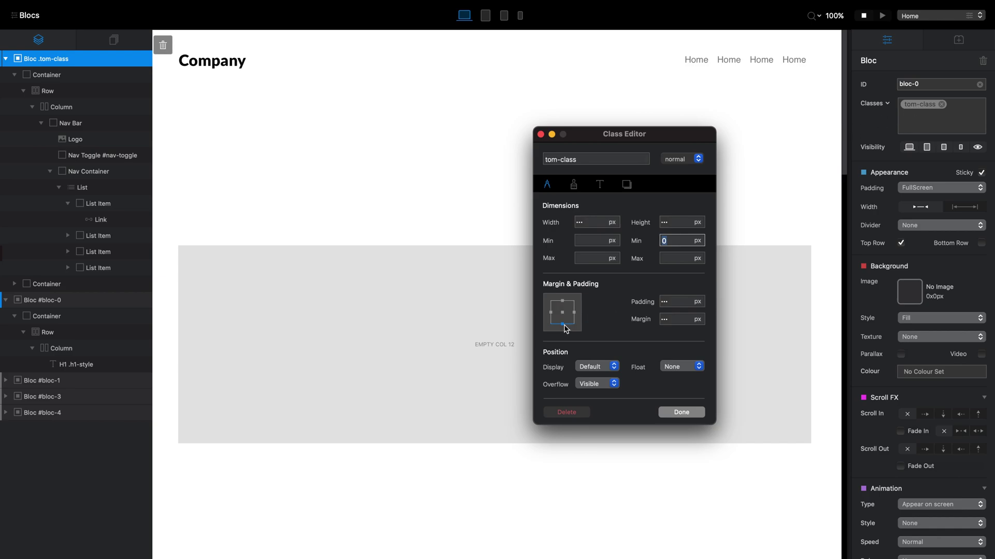
pyautogui.click(671, 320)
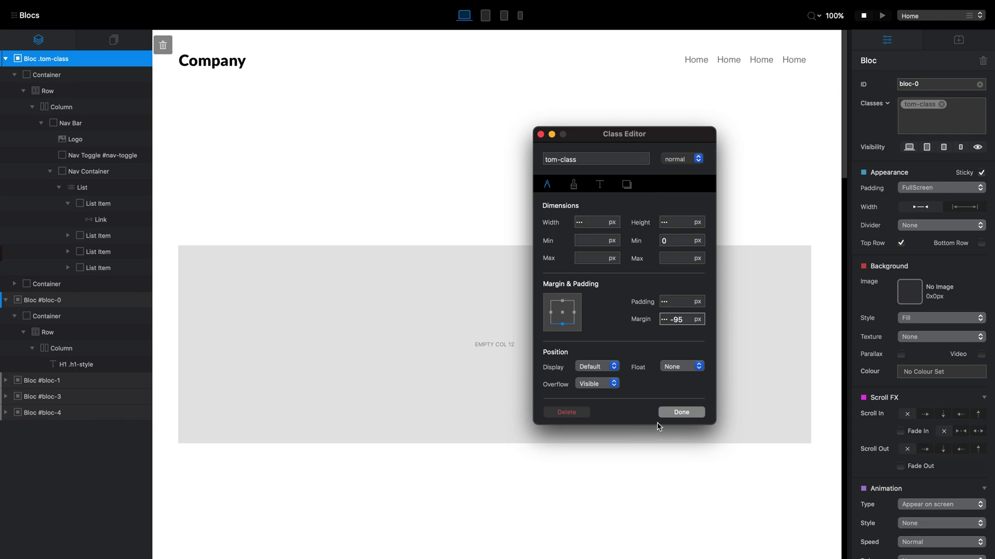
pyautogui.click(682, 412)
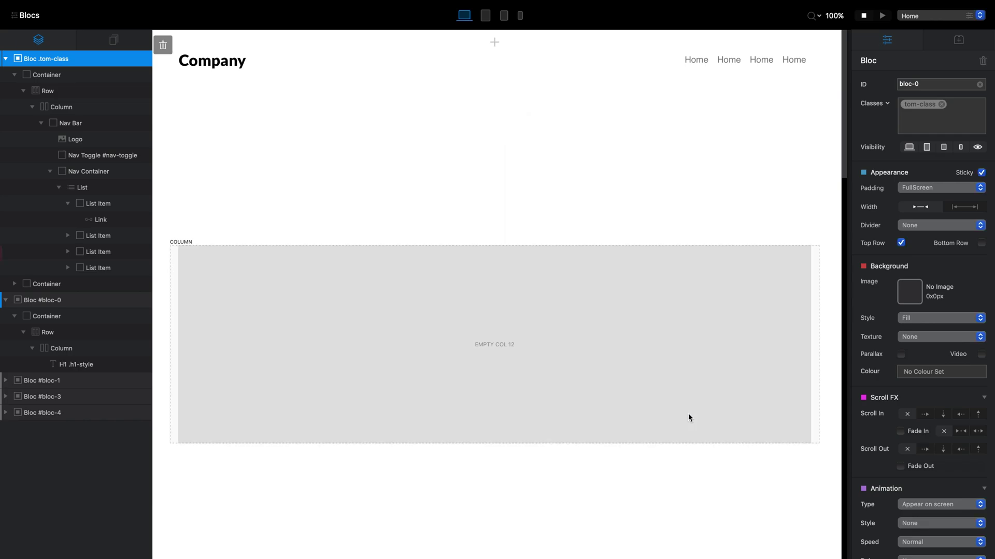
# Preview the page in the browser and check how the navigation overlaps the railway hero on scrolling.
pyautogui.press('super+b')
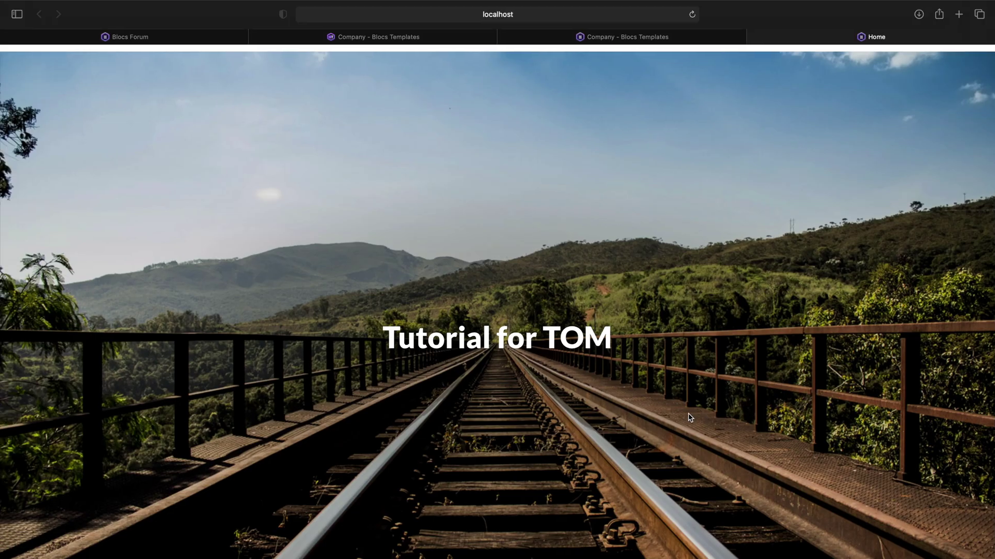
pyautogui.scroll(1, 689, 332)
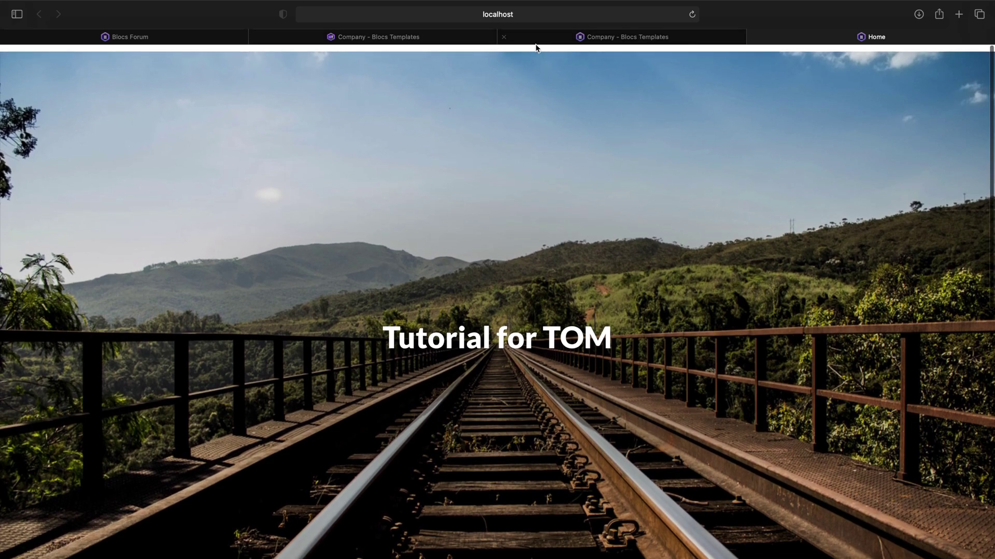
pyautogui.scroll(-5, 578, 173)
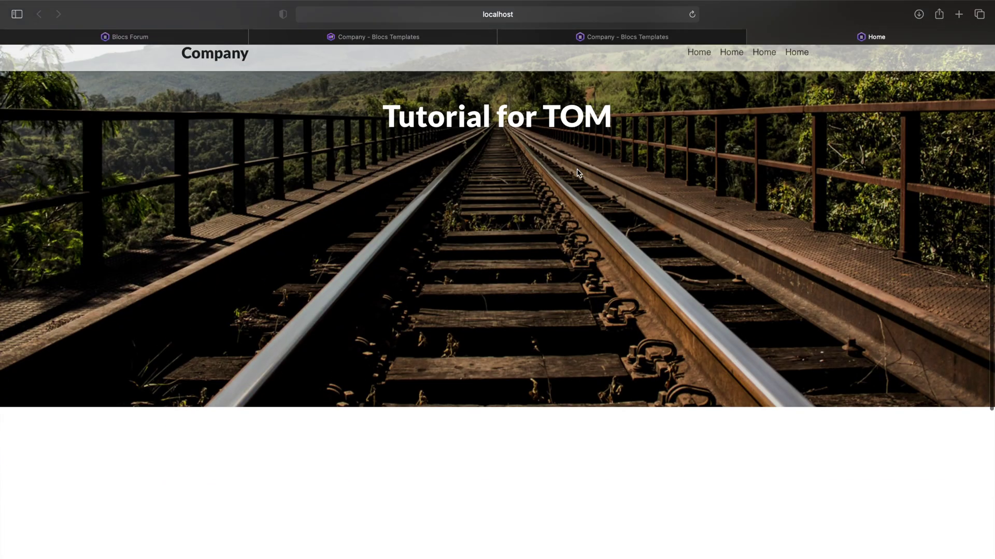
pyautogui.scroll(8, 579, 173)
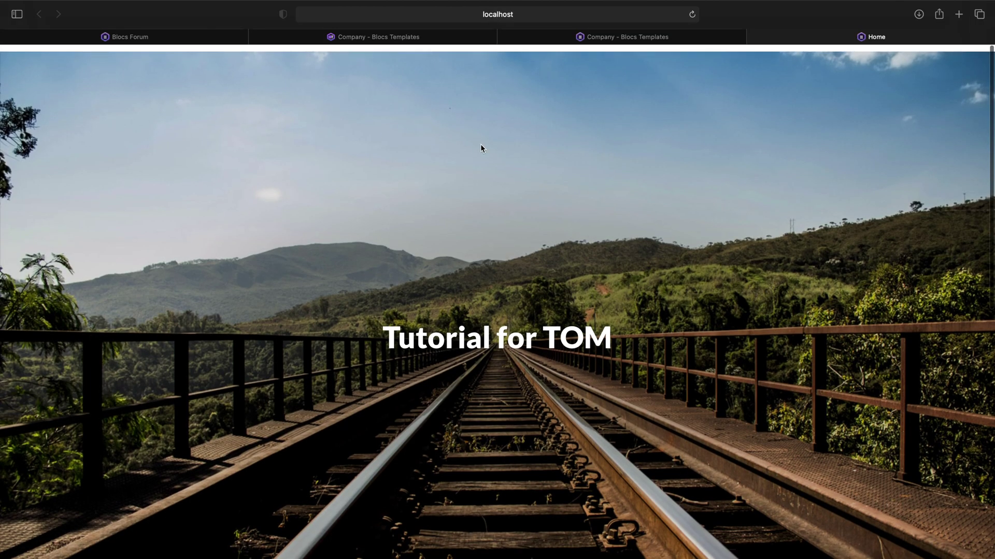
# Return to Blocs, set the bottom margin in the tom-class class to -100 px and preview the page in the browser.
pyautogui.press('super+Tab')
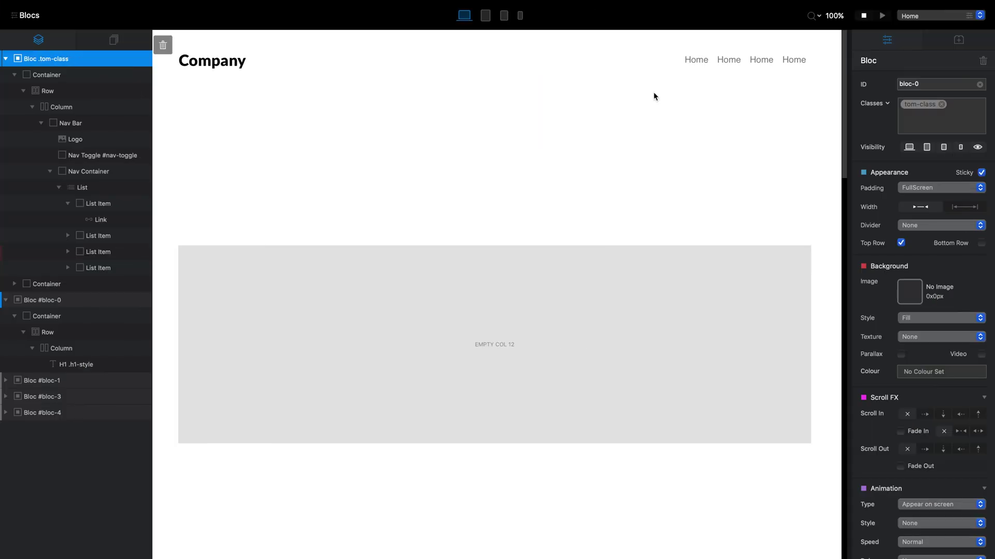
pyautogui.click(908, 103)
pyautogui.click(926, 105)
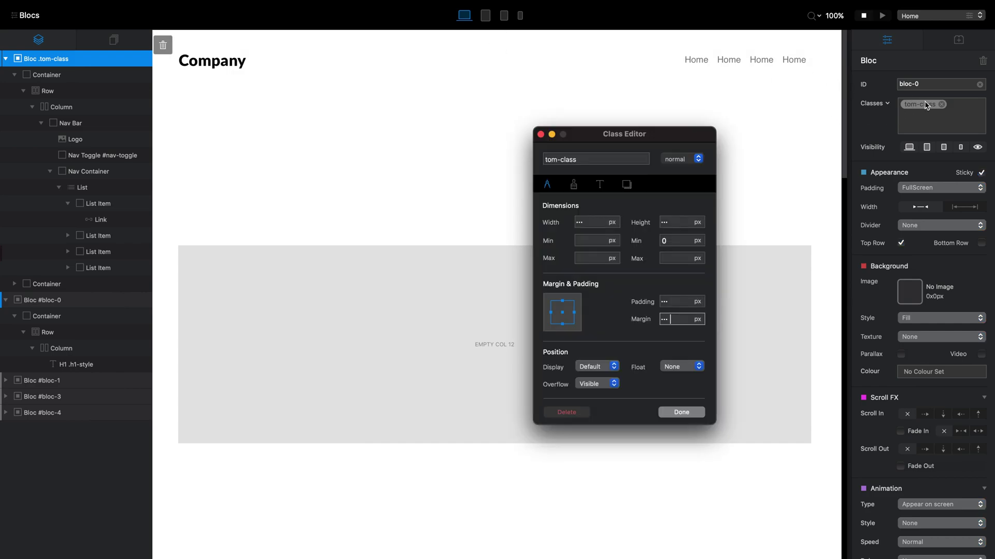
pyautogui.click(564, 301)
pyautogui.click(564, 324)
pyautogui.click(678, 319)
pyautogui.write('10')
pyautogui.write('0')
pyautogui.click(685, 413)
pyautogui.press('super+p')
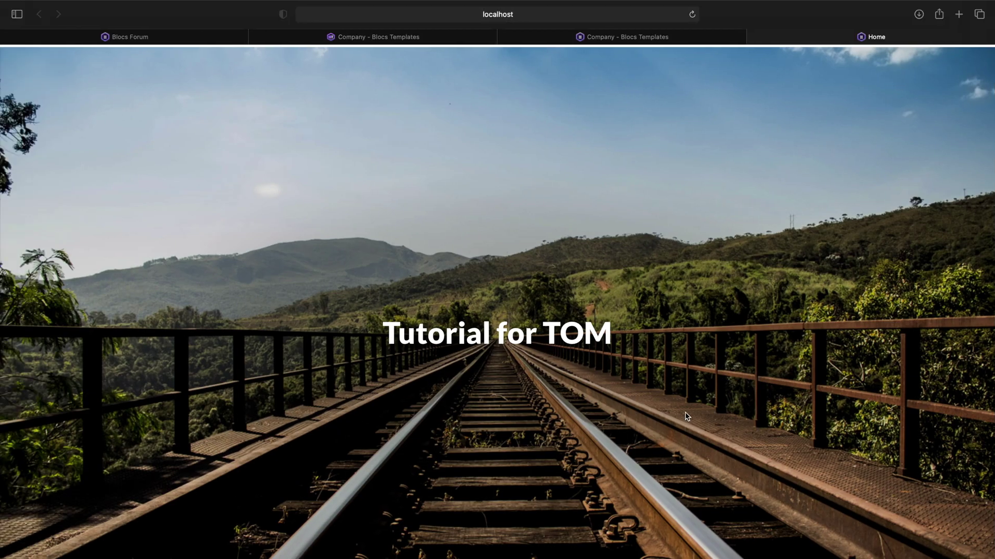
# Return to Blocs and remove the link-style class from the Company logo in the navigation bar.
pyautogui.press('super+Tab')
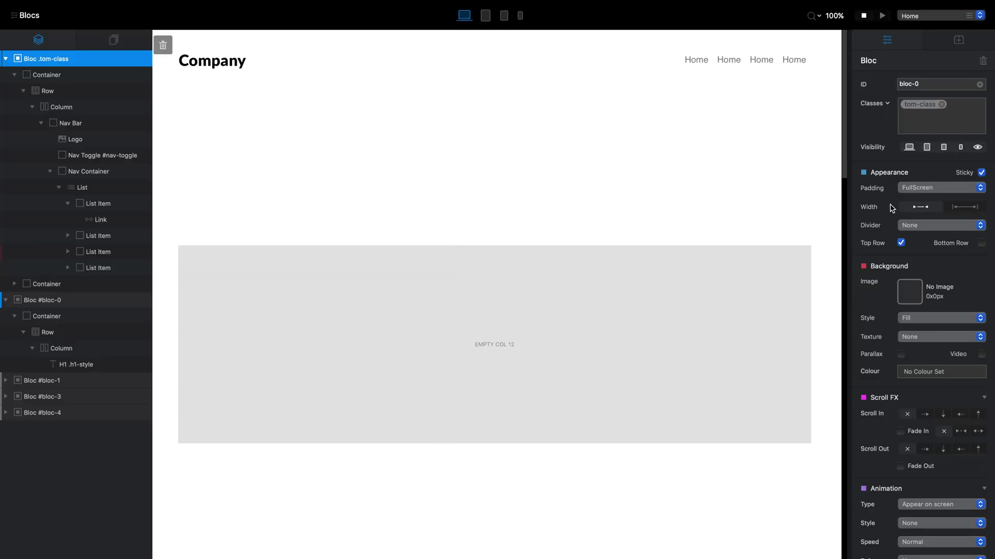
pyautogui.click(226, 68)
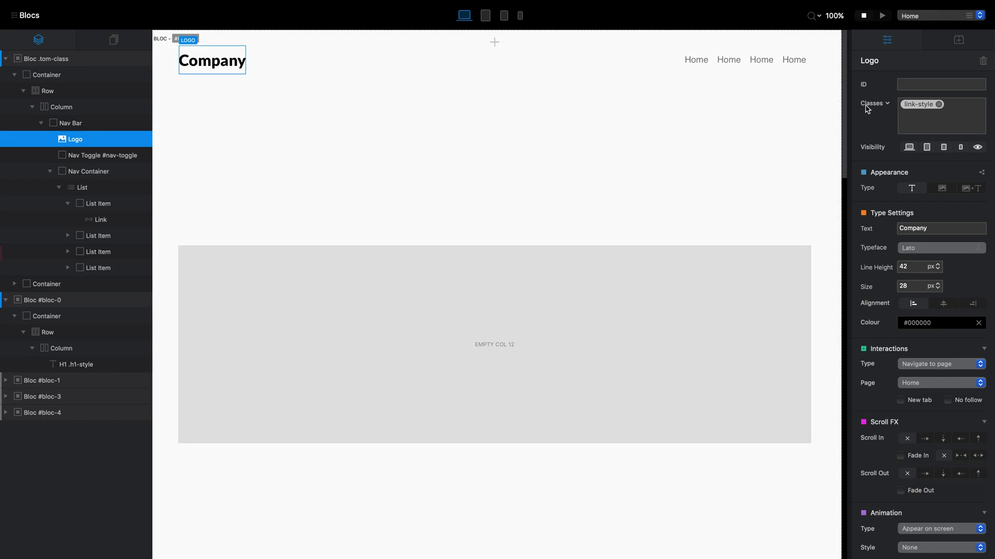
pyautogui.click(939, 105)
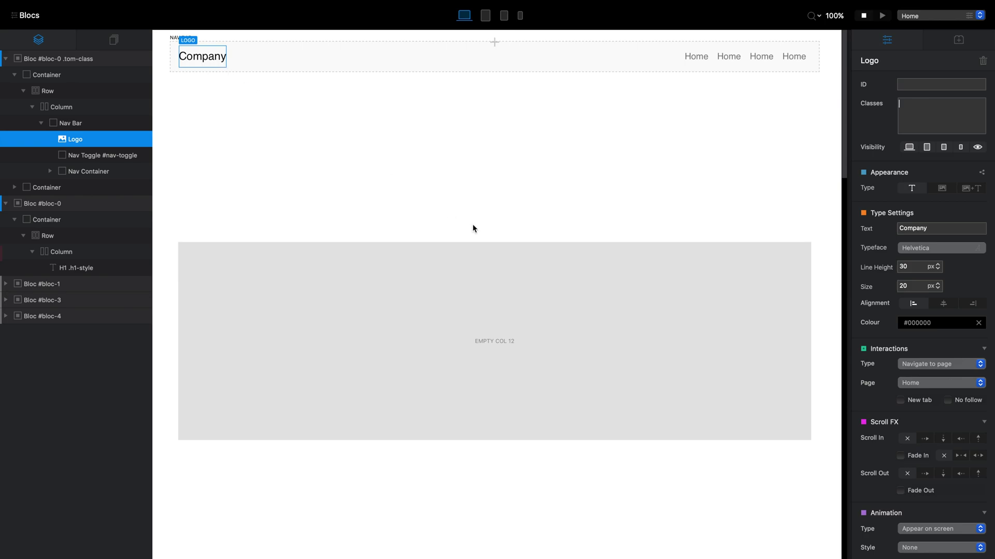
# Set the bottom margin in the navigation bloc's tom-class class to -95 px and preview the page in the browser.
pyautogui.click(620, 140)
pyautogui.click(921, 105)
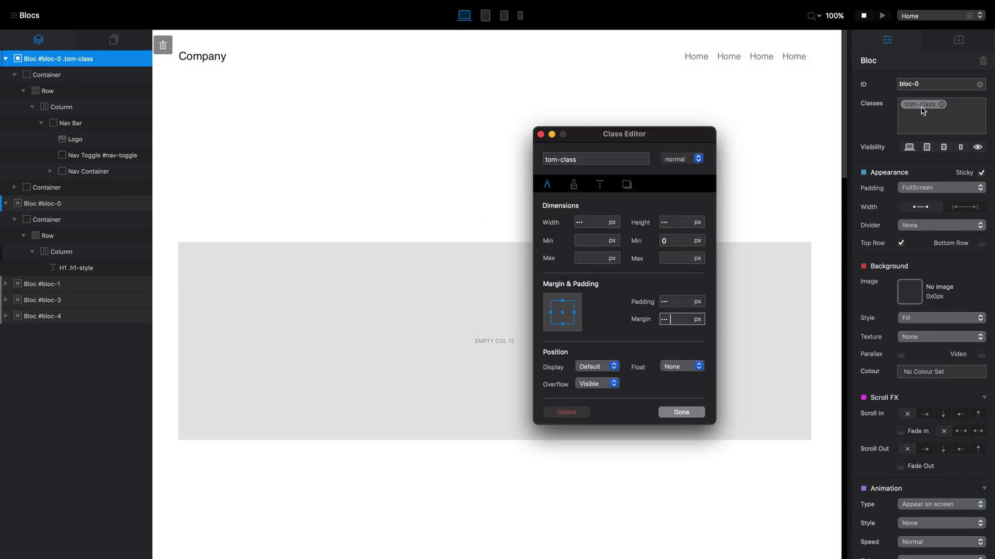
pyautogui.click(564, 325)
pyautogui.write('-95')
pyautogui.click(690, 413)
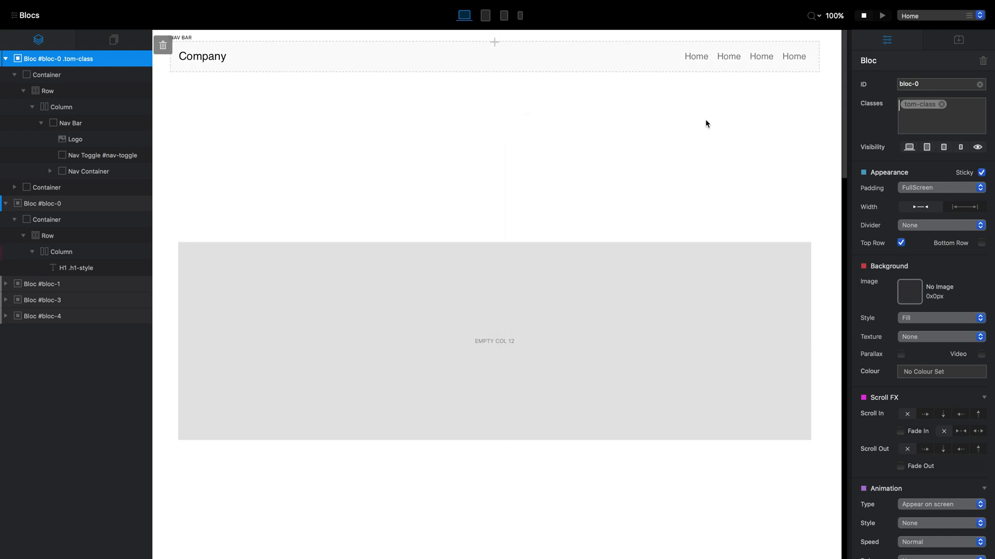
pyautogui.click(917, 106)
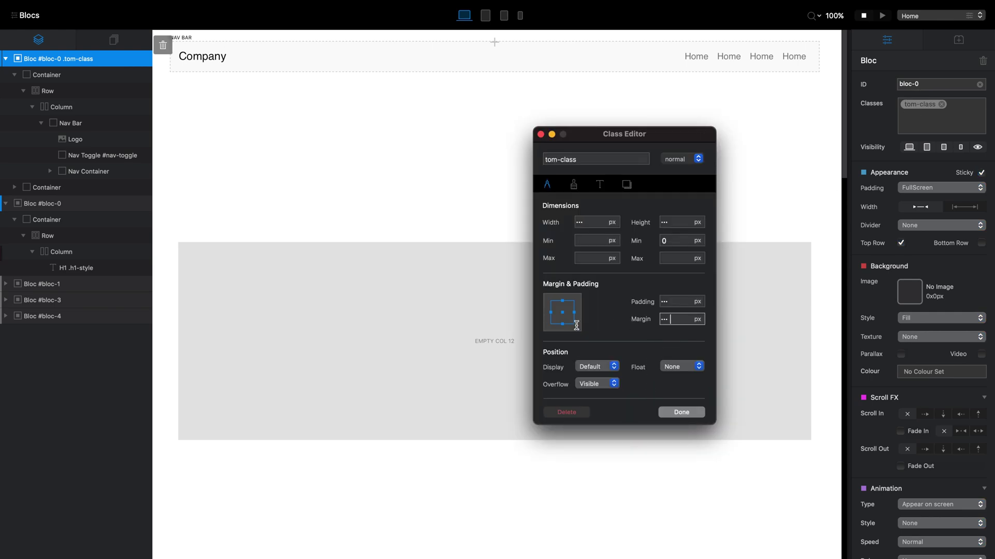
pyautogui.click(562, 324)
pyautogui.click(691, 414)
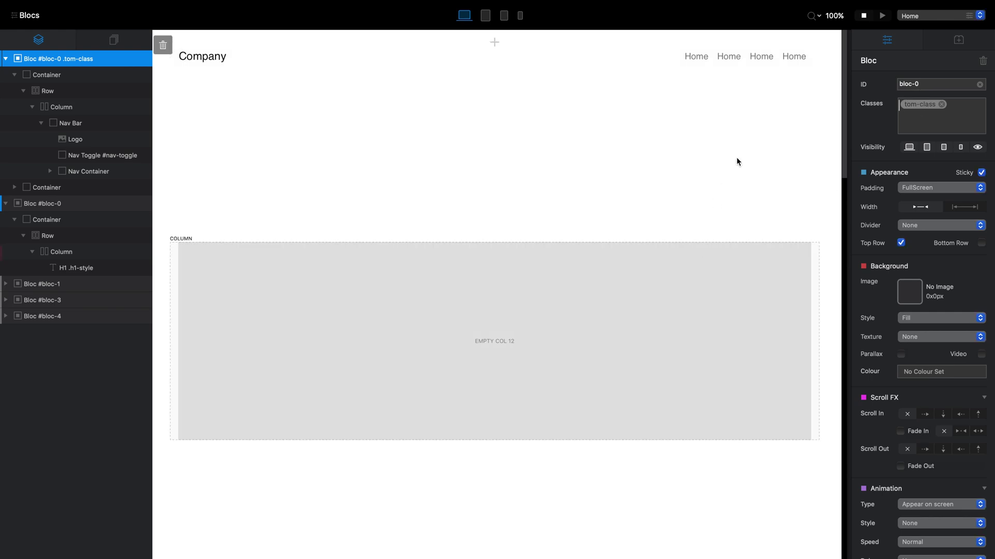
pyautogui.press('super+r')
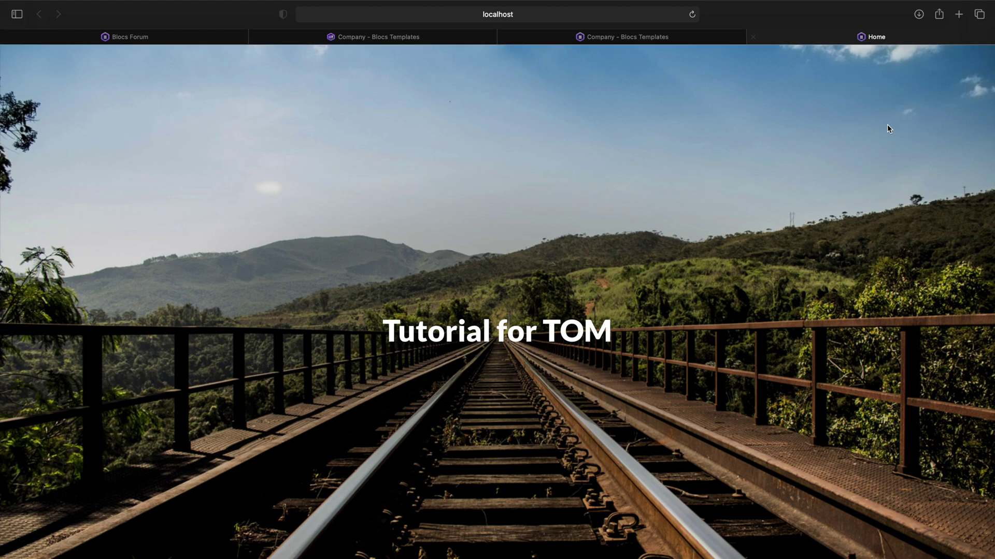
# Return to Blocs and set the bottom margin in the tom-class class to -96 px.
pyautogui.hotkey('ctrl', 'Right')
pyautogui.click(912, 104)
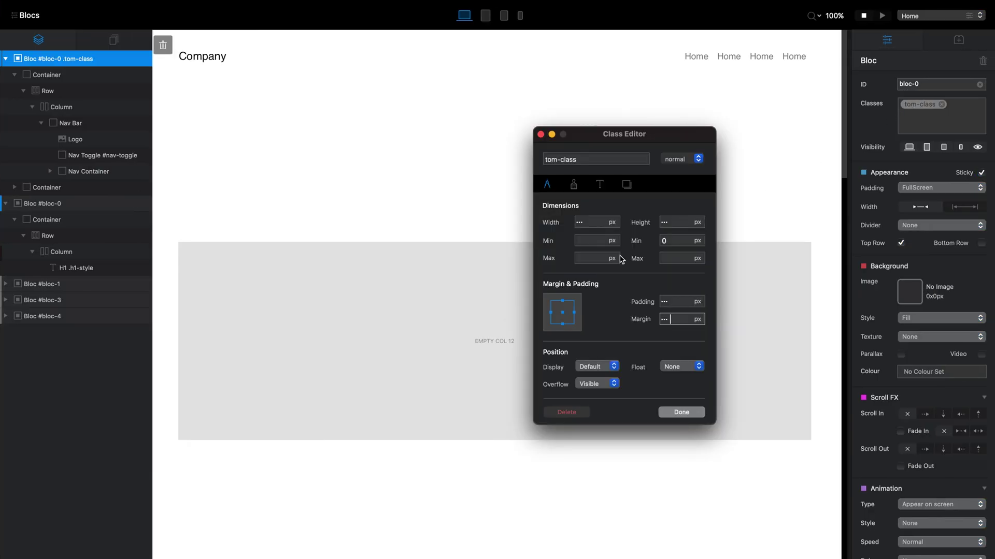
pyautogui.click(562, 324)
pyautogui.write('-95')
pyautogui.press('BackSpace')
pyautogui.write('6')
pyautogui.click(681, 413)
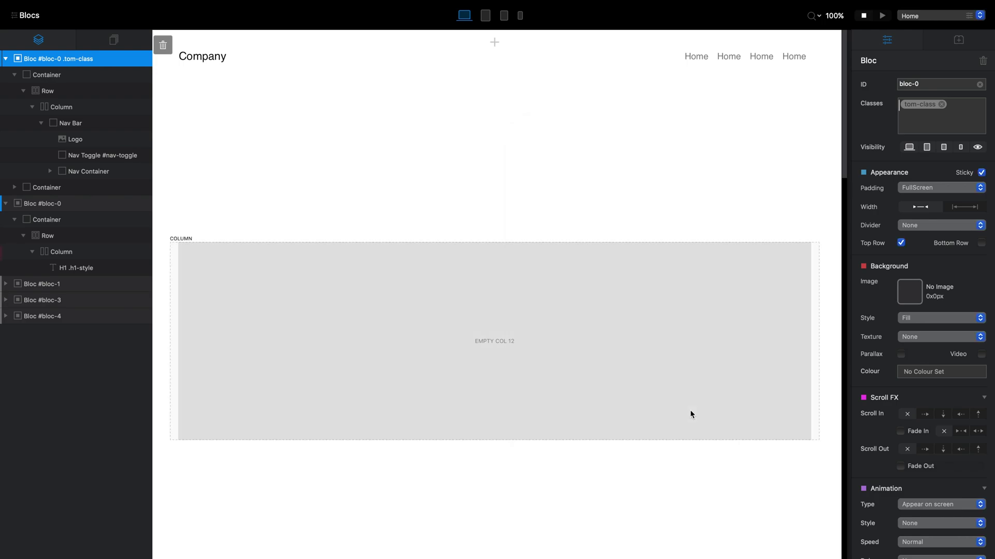
# Preview the page in the browser and scroll through it to check how the sticky navigation appears over the railway hero.
pyautogui.hotkey('ctrl', 'Left')
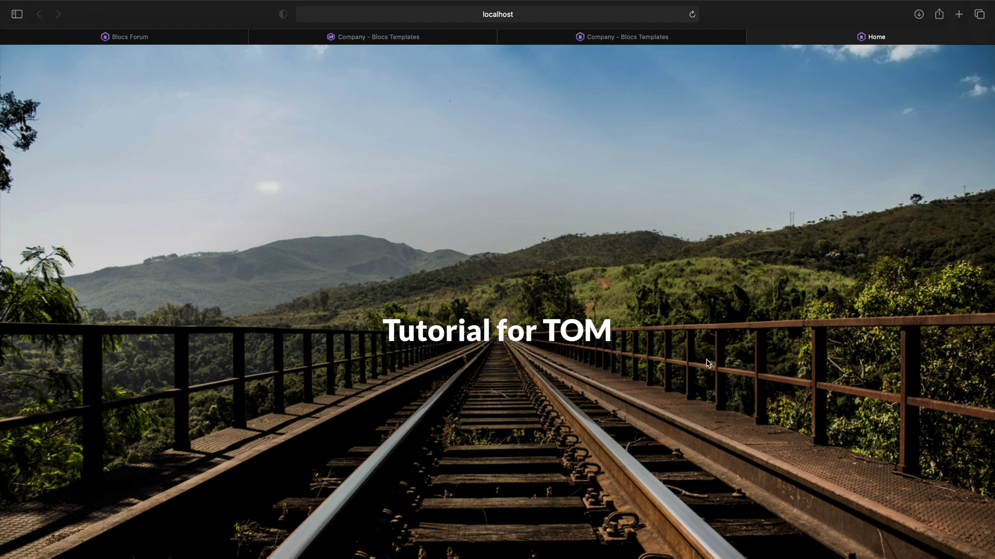
pyautogui.moveTo(379, 340); pyautogui.dragTo(684, 326)
pyautogui.click(684, 325)
pyautogui.scroll(-5, 683, 325)
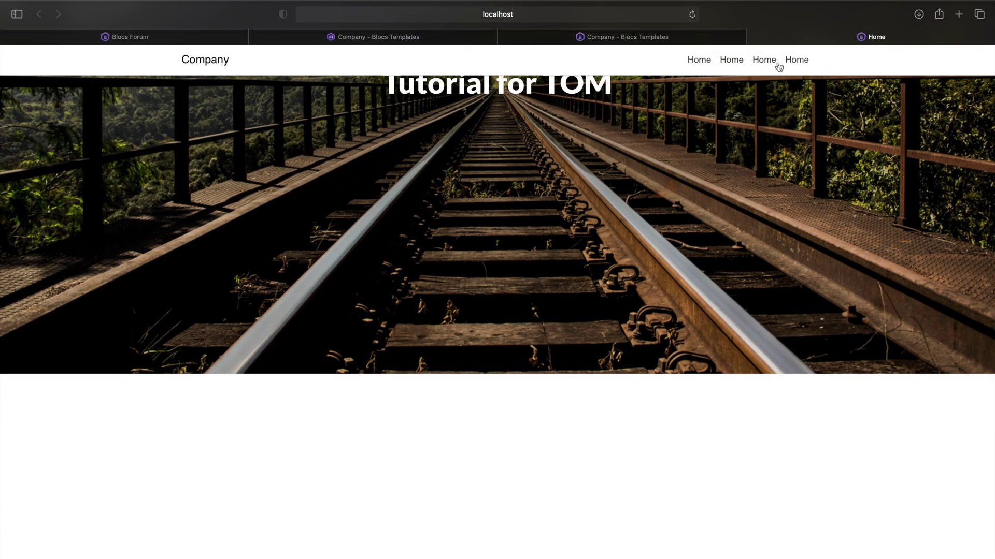
pyautogui.scroll(-5, 788, 123)
pyautogui.scroll(10, 788, 123)
# Resize the browser window to several widths to check the hero's responsive behaviour, and restore the full-screen view.
pyautogui.press('Escape')
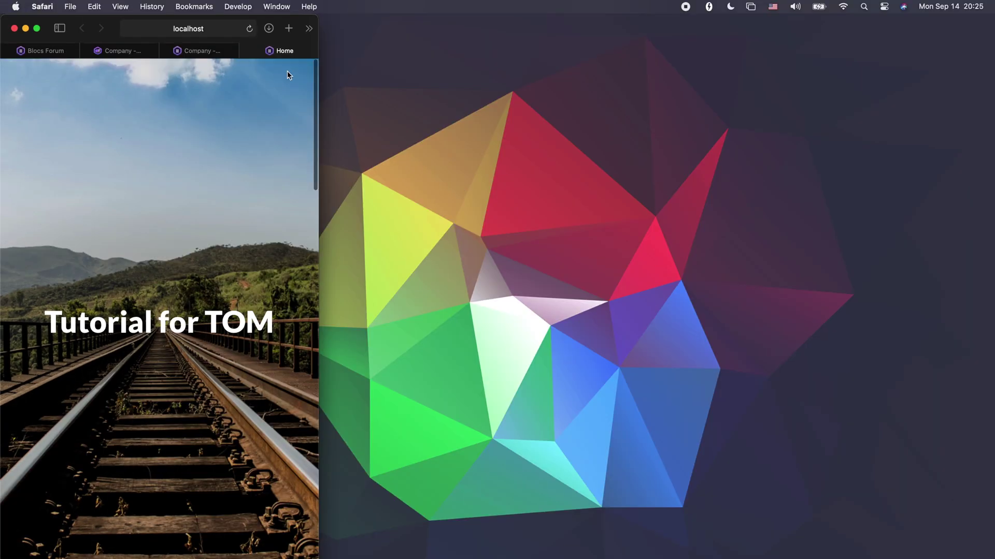
pyautogui.moveTo(276, 22); pyautogui.dragTo(456, 22)
pyautogui.click(264, 19)
pyautogui.moveTo(316, 42); pyautogui.dragTo(677, 34)
pyautogui.moveTo(676, 204); pyautogui.dragTo(949, 192)
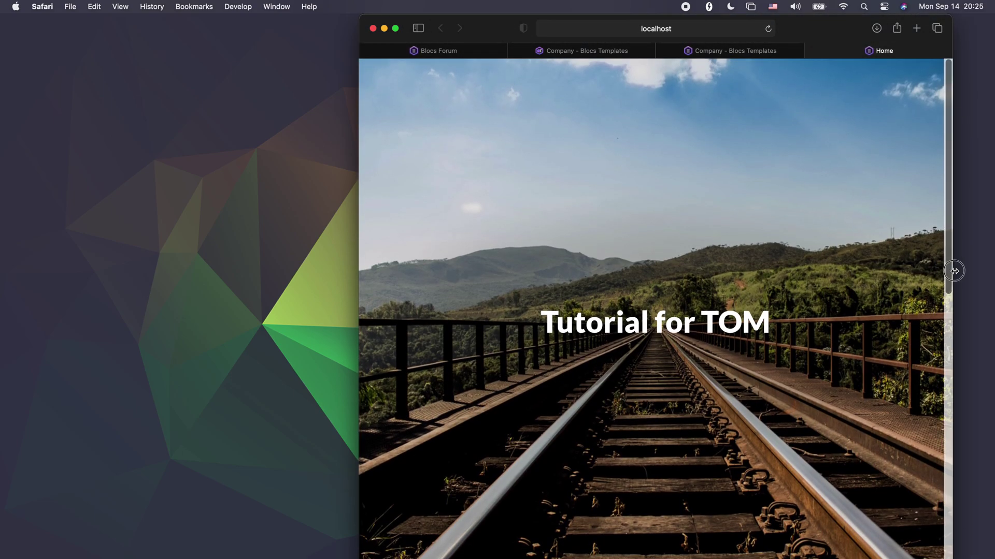
pyautogui.moveTo(953, 271); pyautogui.dragTo(722, 279)
pyautogui.scroll(11, 601, 416)
pyautogui.press('ctrl+super+f')
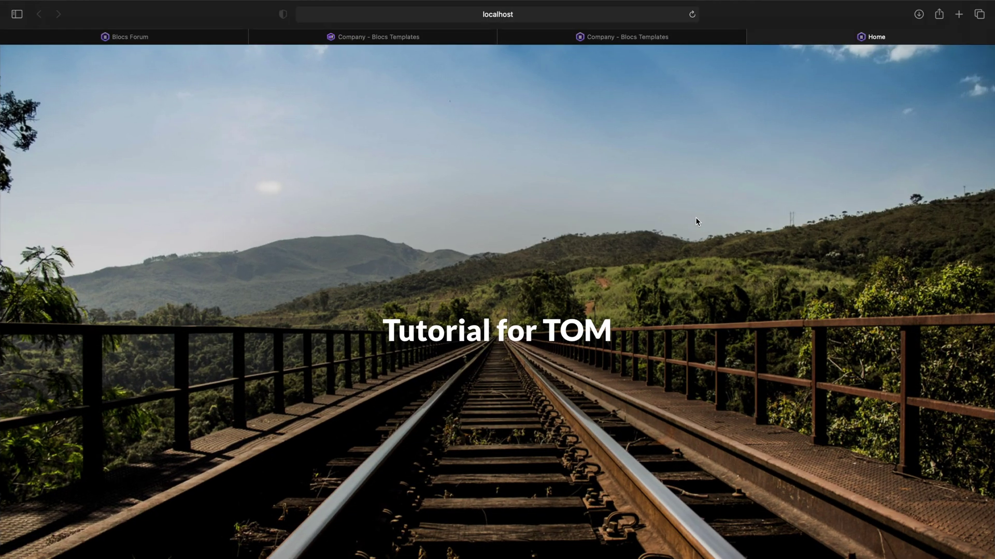
# Return to Blocs and check which version of the application is installed.
pyautogui.hotkey('ctrl', 'Right')
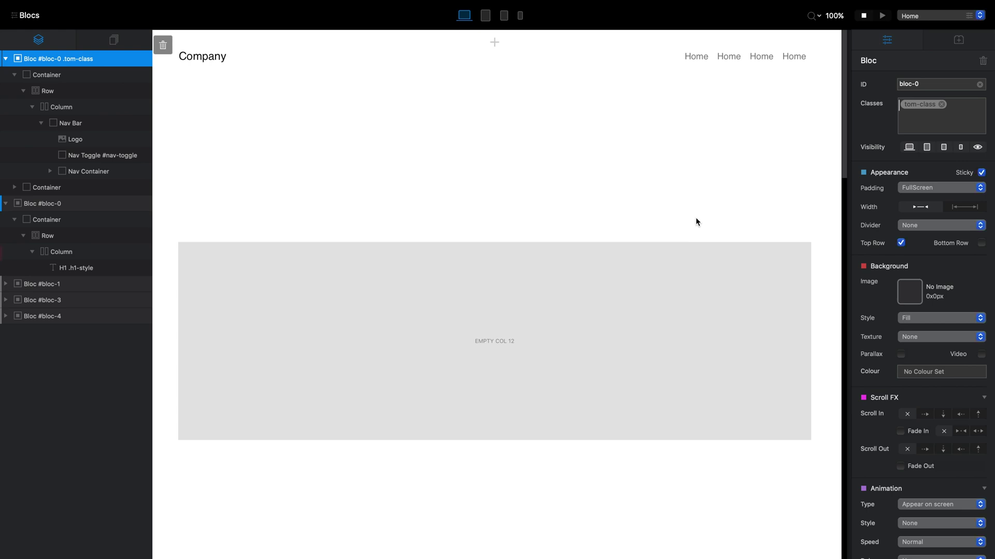
pyautogui.click(41, 6)
pyautogui.click(58, 24)
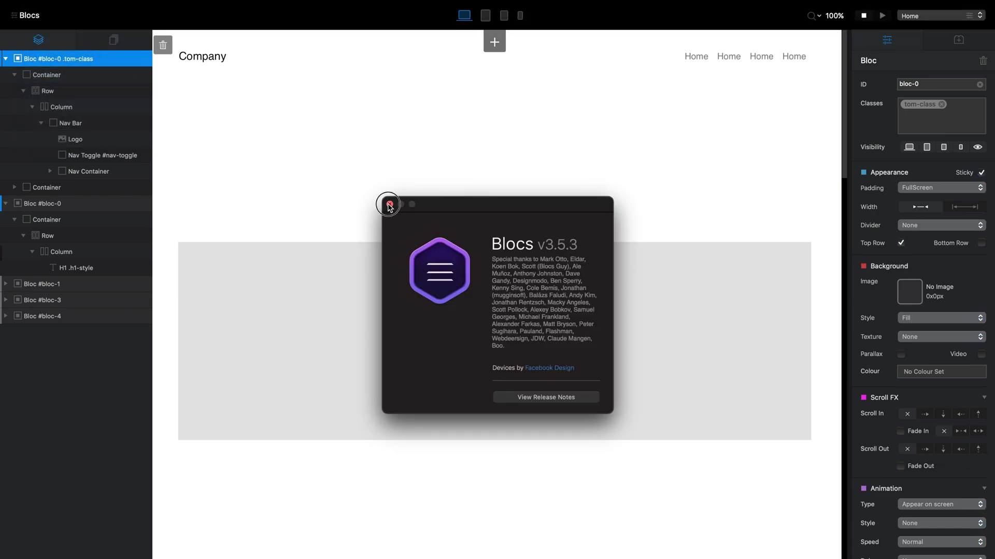
pyautogui.click(389, 205)
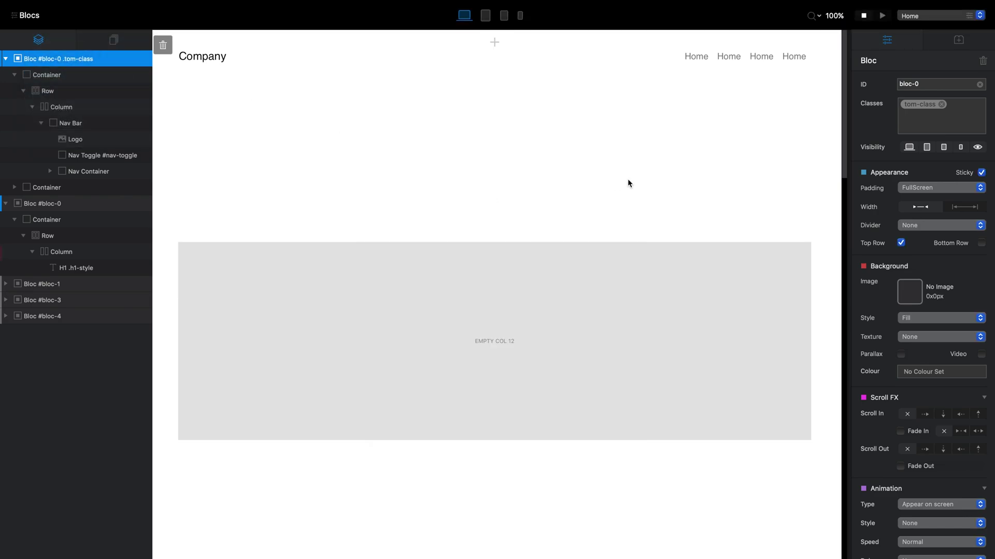
# Delete the tom-class navigation bloc above the railway hero and insert a Navigation Menu Right bloc directly below the hero.
pyautogui.click(941, 104)
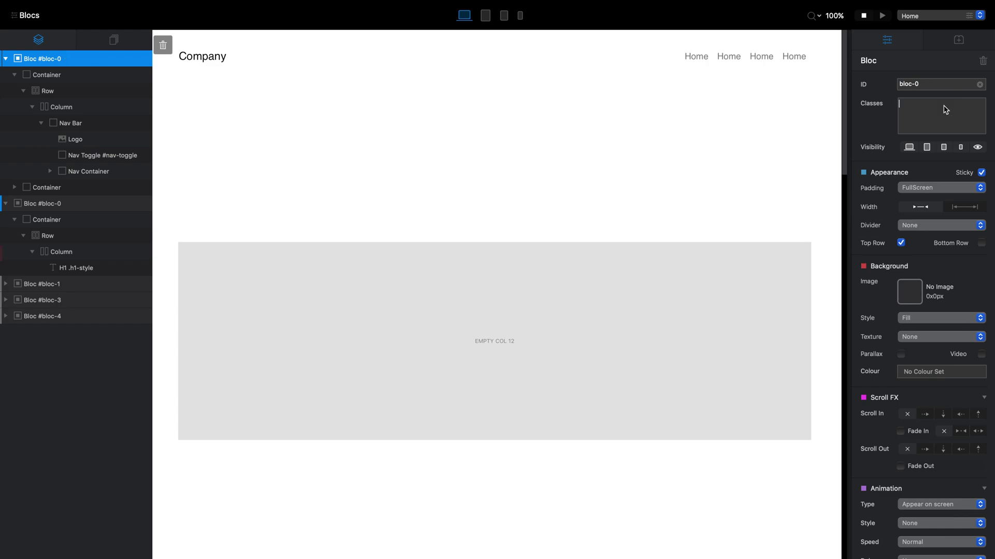
pyautogui.click(163, 45)
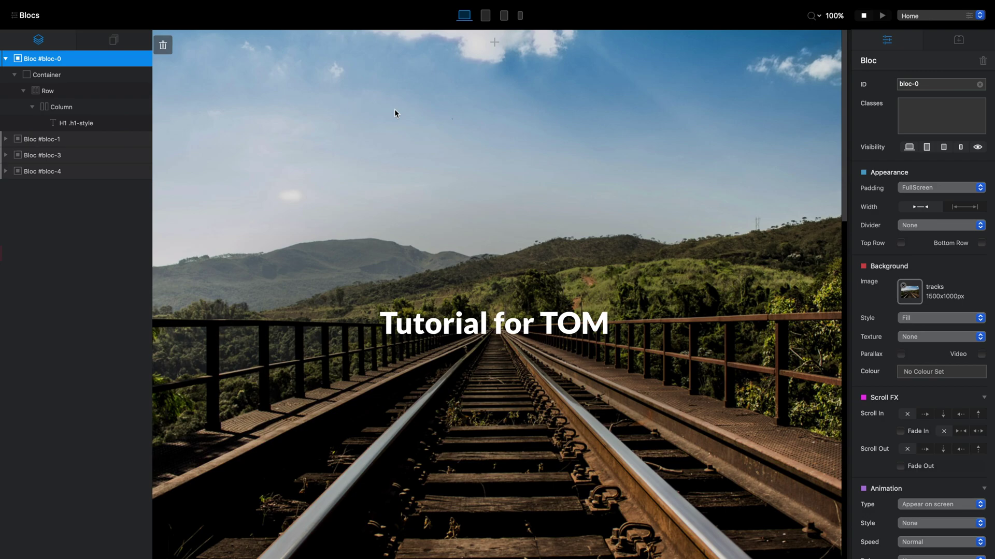
pyautogui.scroll(-5, 394, 113)
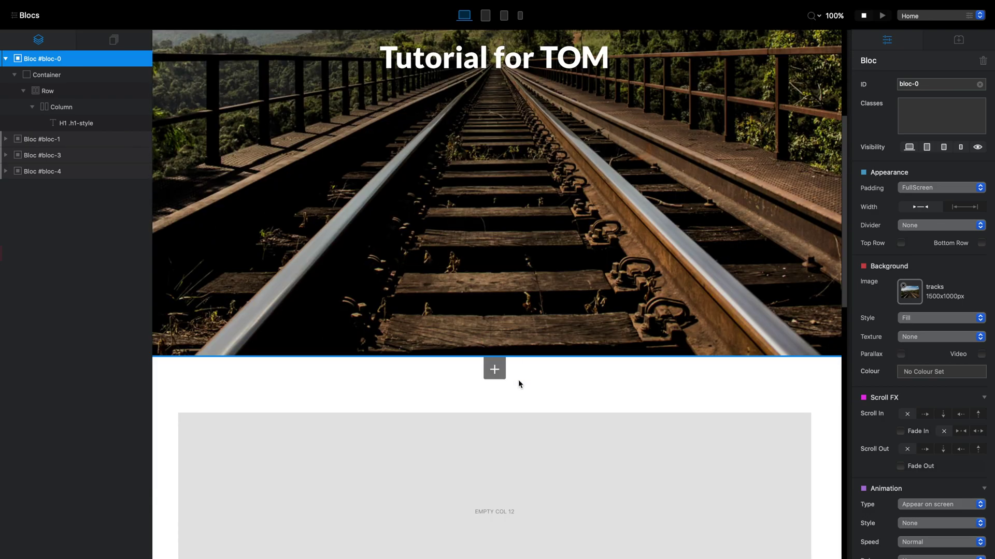
pyautogui.click(494, 376)
pyautogui.click(493, 376)
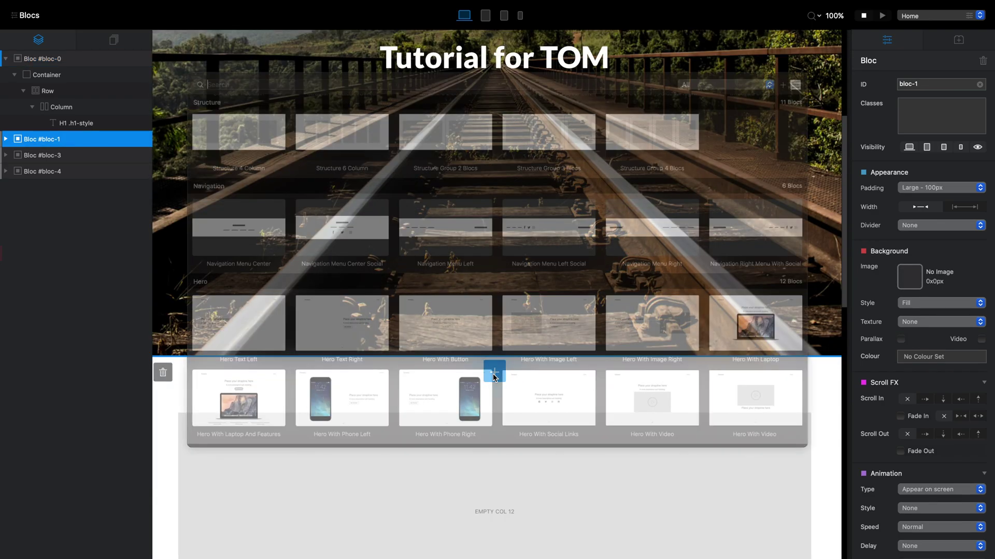
pyautogui.click(649, 224)
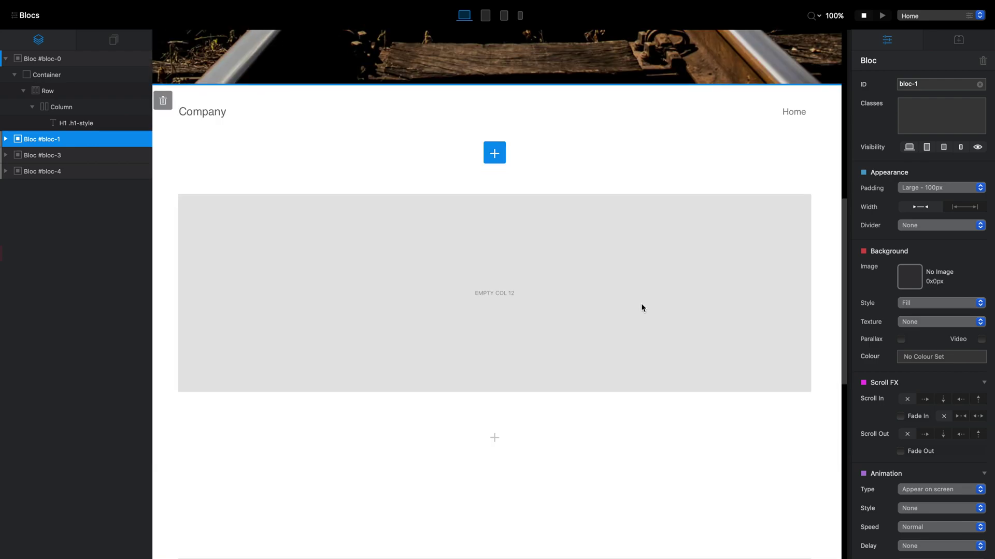
# Duplicate the Home link in the new navigation bar until the menu holds five Home links.
pyautogui.click(787, 114)
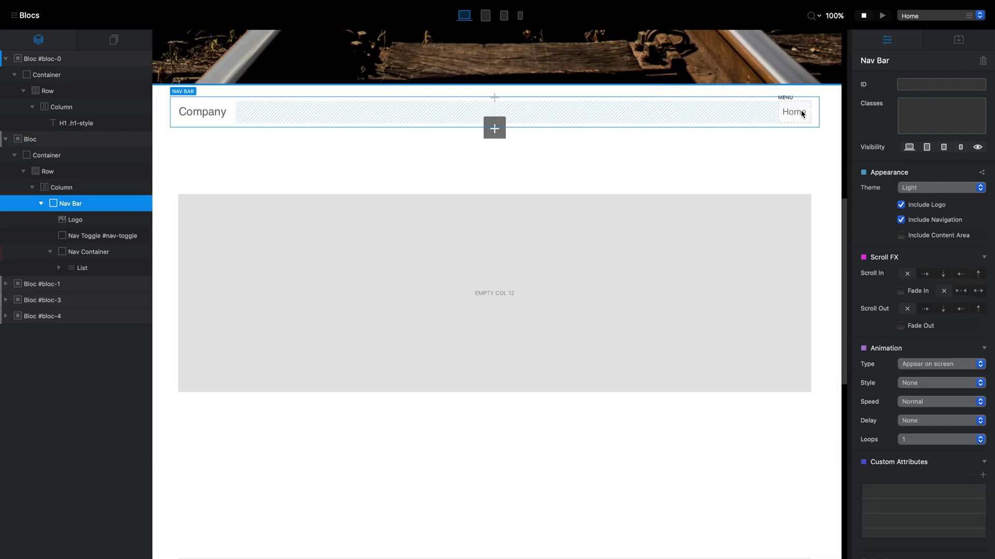
pyautogui.click(794, 112)
pyautogui.click(919, 188)
pyautogui.click(910, 177)
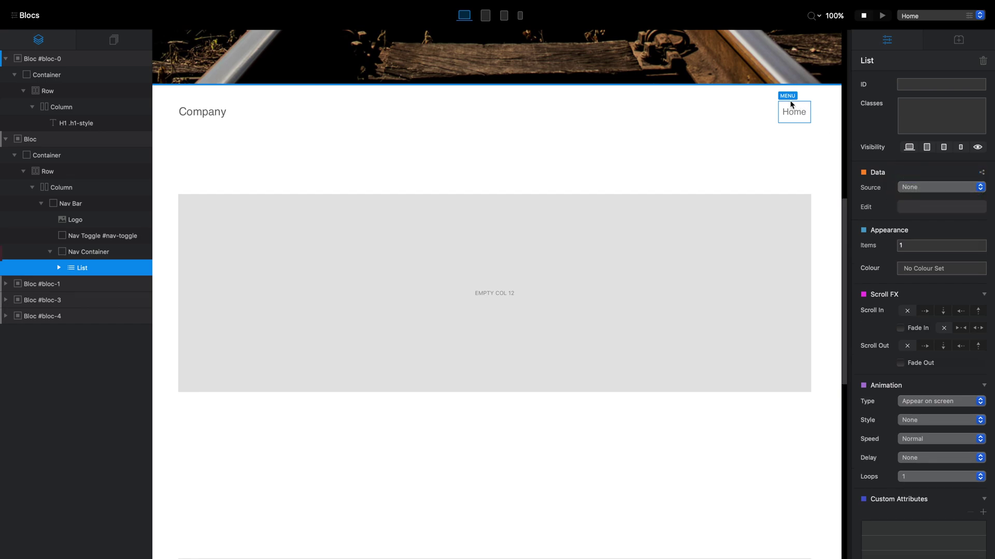
pyautogui.click(793, 112)
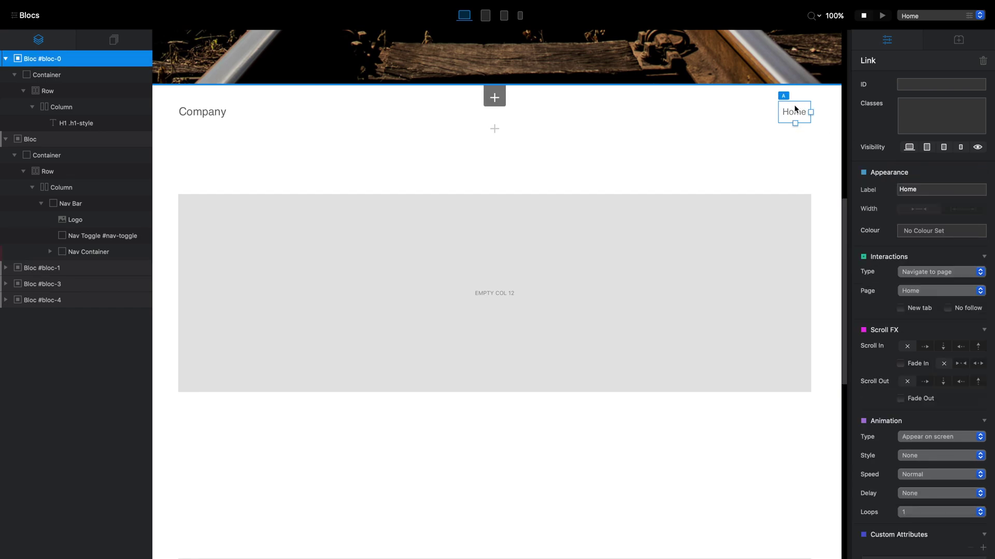
pyautogui.press('super+d')
# Remove the padding from the new navigation bloc and make the bloc sticky.
pyautogui.click(824, 94)
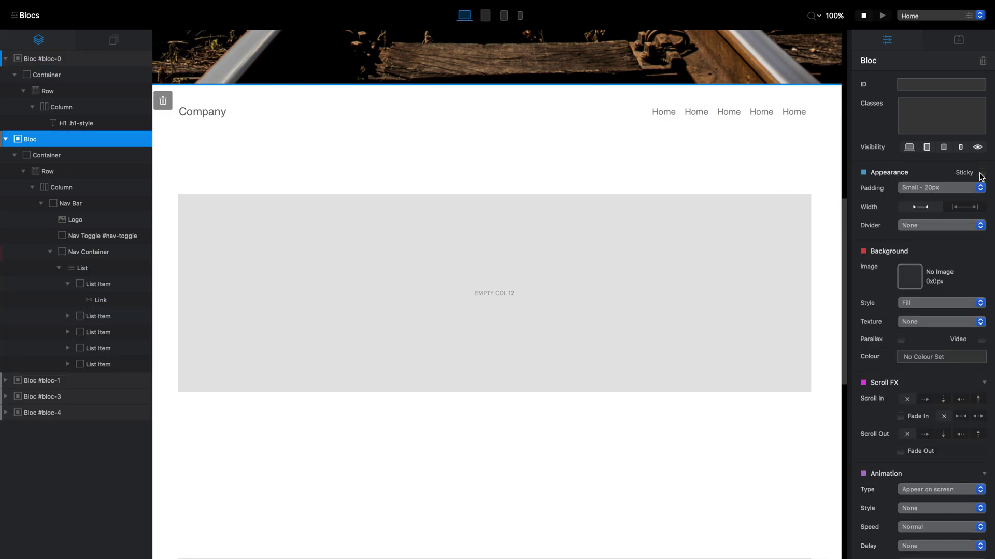
pyautogui.click(952, 188)
pyautogui.click(951, 197)
pyautogui.click(980, 174)
# Preview the page in the browser and check how the navigation below the hero behaves on scrolling down and back up.
pyautogui.press('super+shift+p')
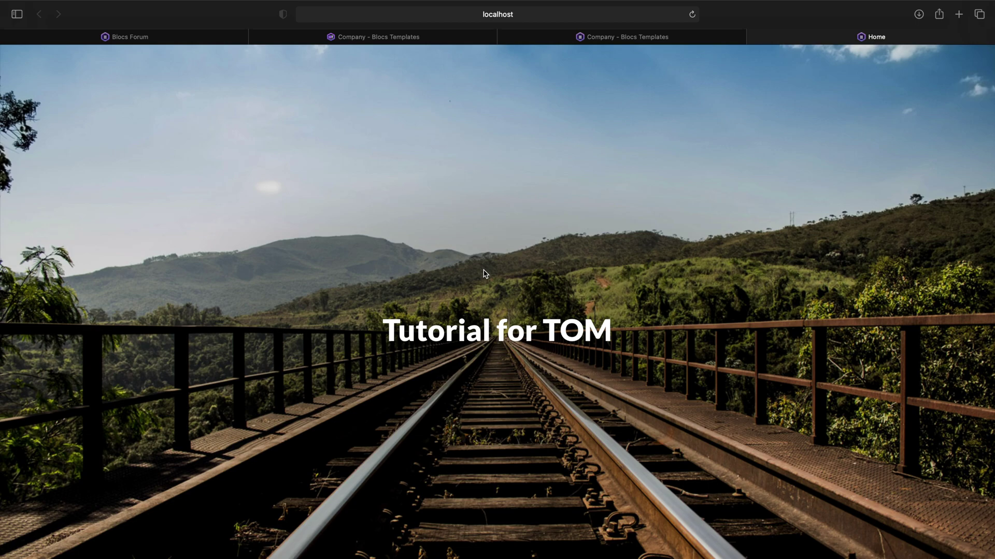
pyautogui.scroll(-3, 484, 274)
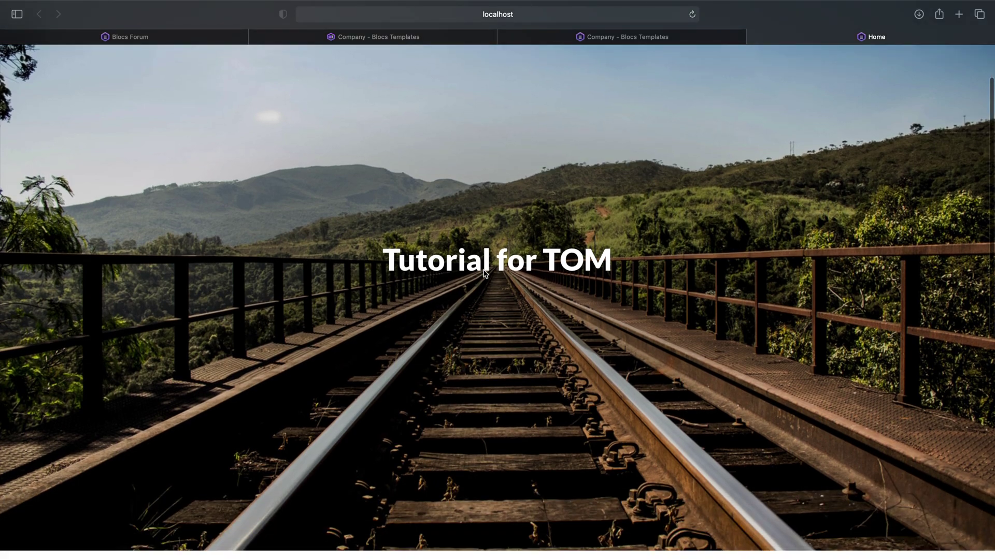
pyautogui.scroll(3, 485, 274)
pyautogui.scroll(-4, 484, 273)
pyautogui.scroll(-10, 485, 274)
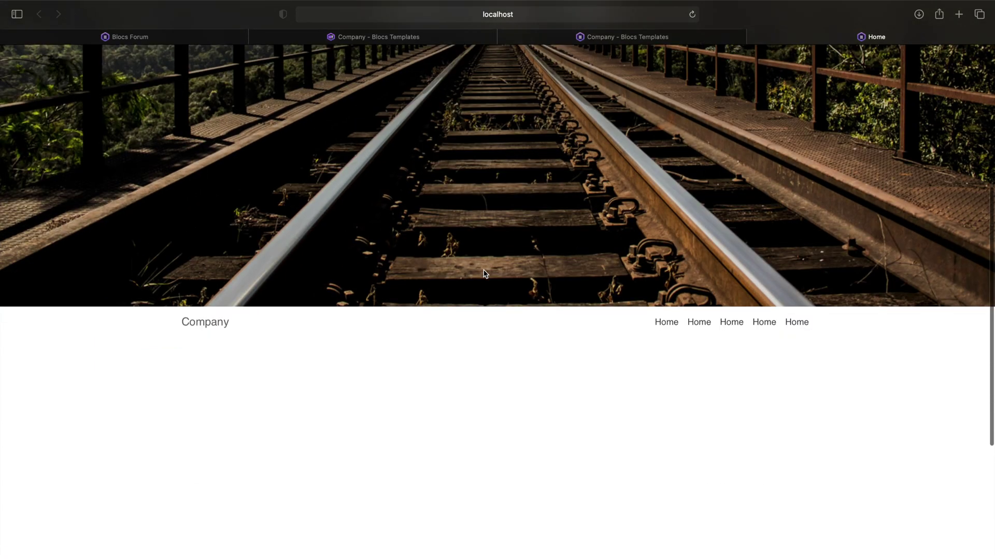
pyautogui.scroll(-5, 484, 274)
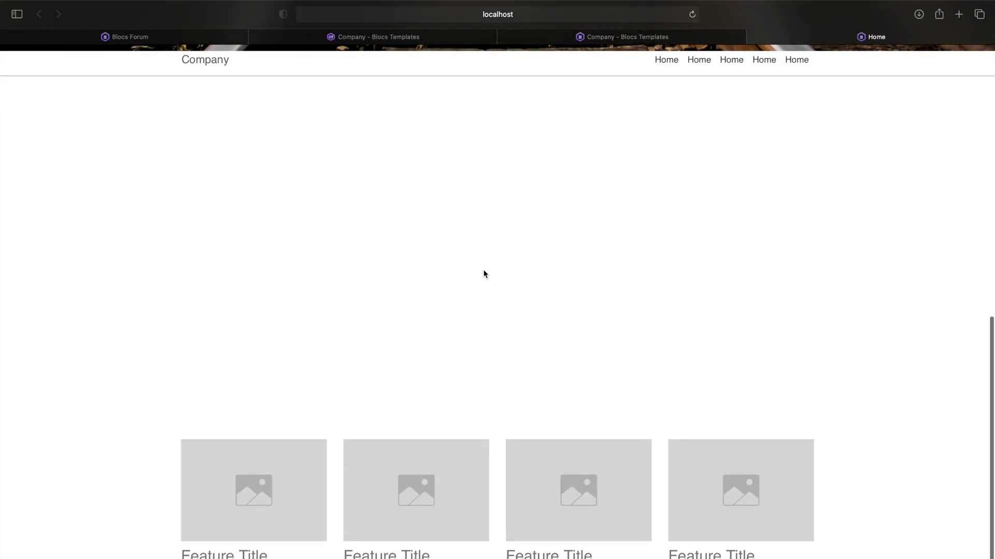
pyautogui.scroll(4, 484, 274)
pyautogui.scroll(10, 484, 274)
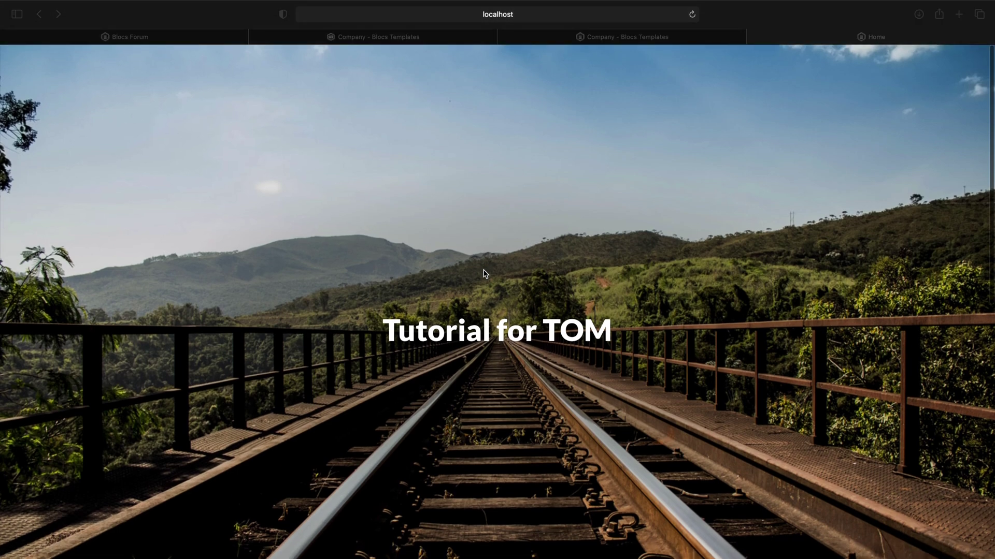
# Switch back to Blocs and set the sticky navigation bloc's background colour to white, #FFFFFF.
pyautogui.hotkey('ctrl', 'Right')
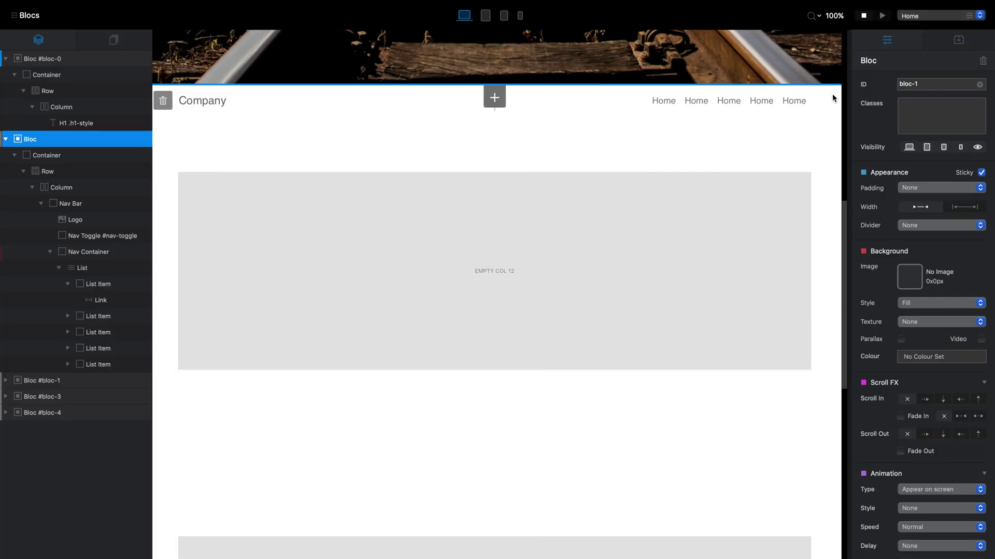
pyautogui.click(947, 357)
pyautogui.click(488, 423)
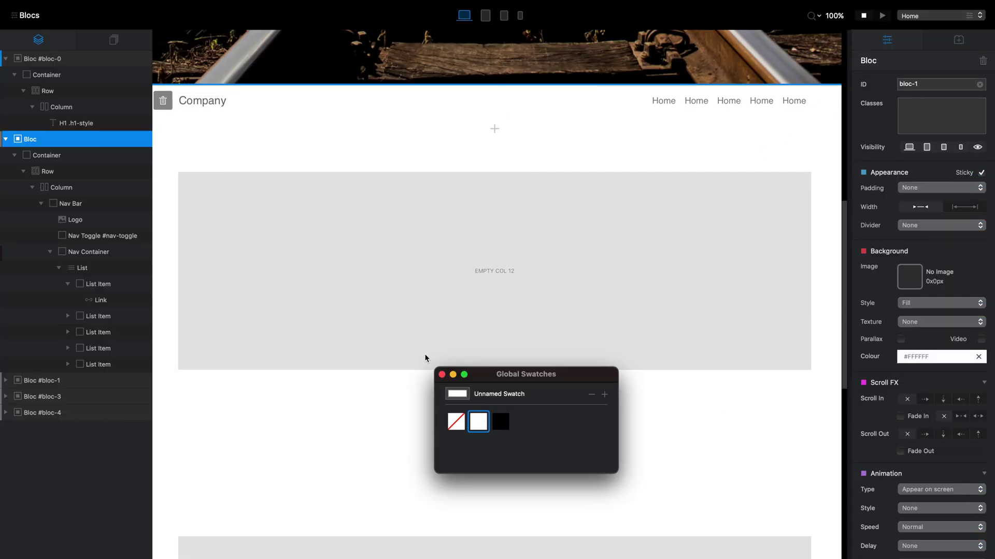
pyautogui.click(442, 374)
# Switch to the browser preview and check how the navigation with its background colour behaves when scrolling past the hero and back up.
pyautogui.hotkey('ctrl', 'Left')
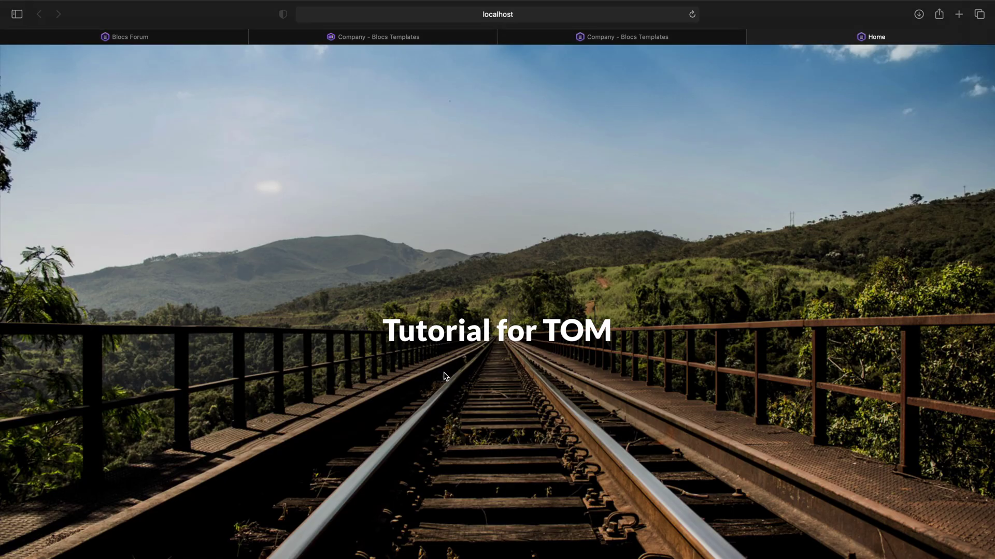
pyautogui.scroll(-8, 445, 376)
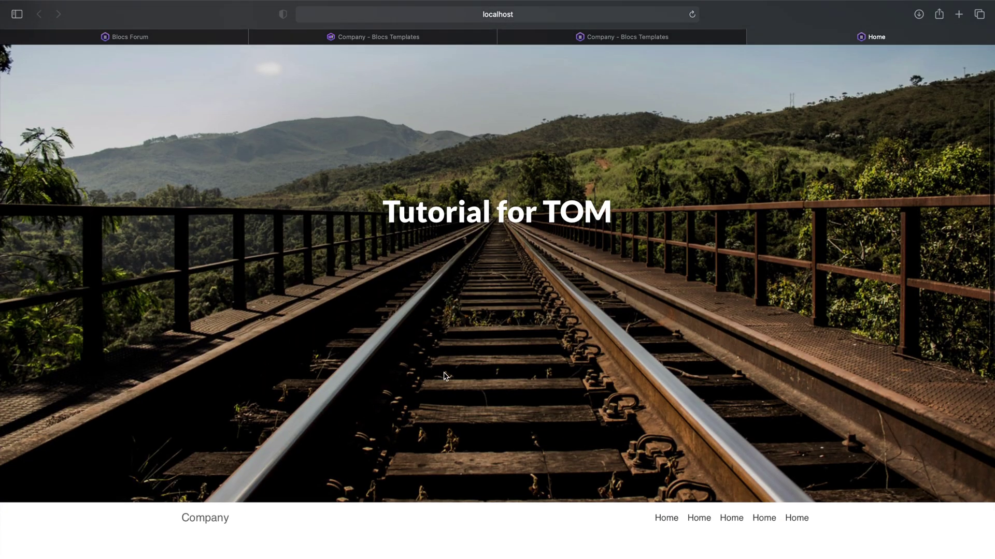
pyautogui.scroll(-5, 444, 376)
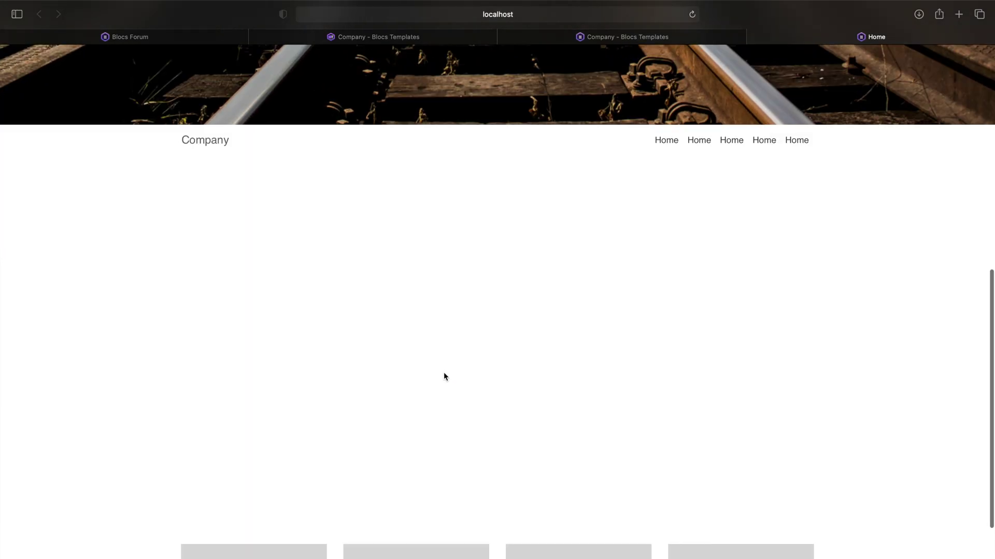
pyautogui.scroll(-3, 443, 377)
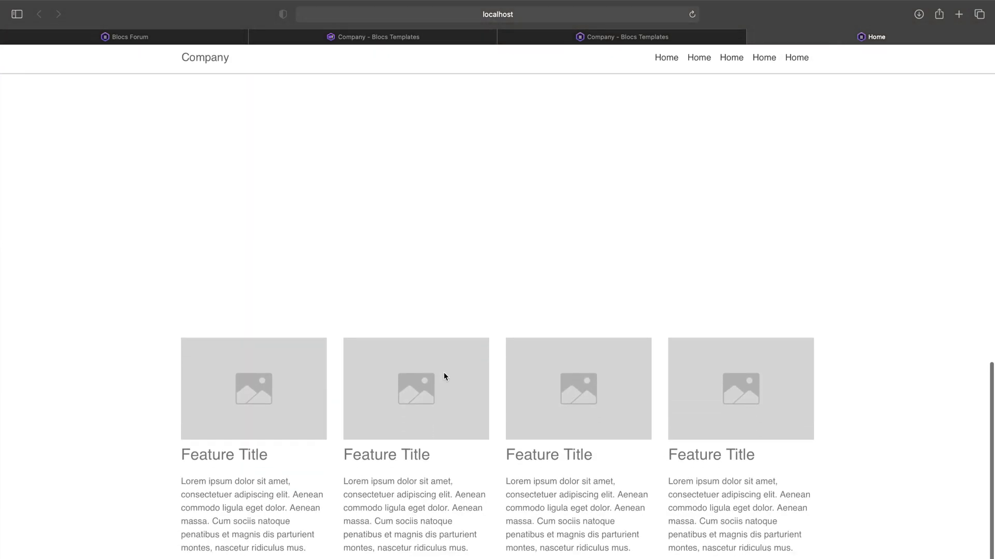
pyautogui.scroll(5, 444, 376)
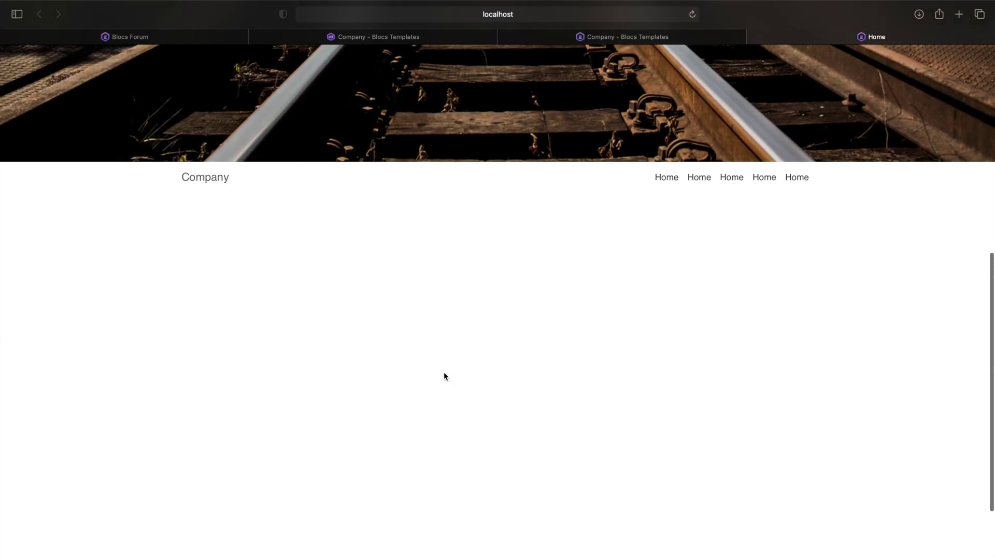
pyautogui.scroll(-5, 444, 376)
pyautogui.scroll(10, 444, 376)
pyautogui.scroll(3, 443, 375)
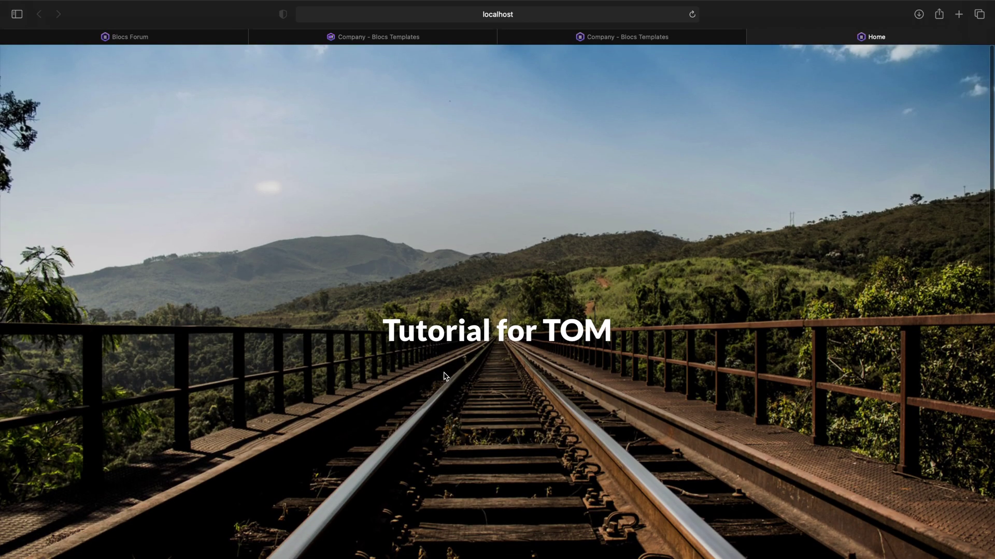
pyautogui.hotkey('ctrl', 'Right')
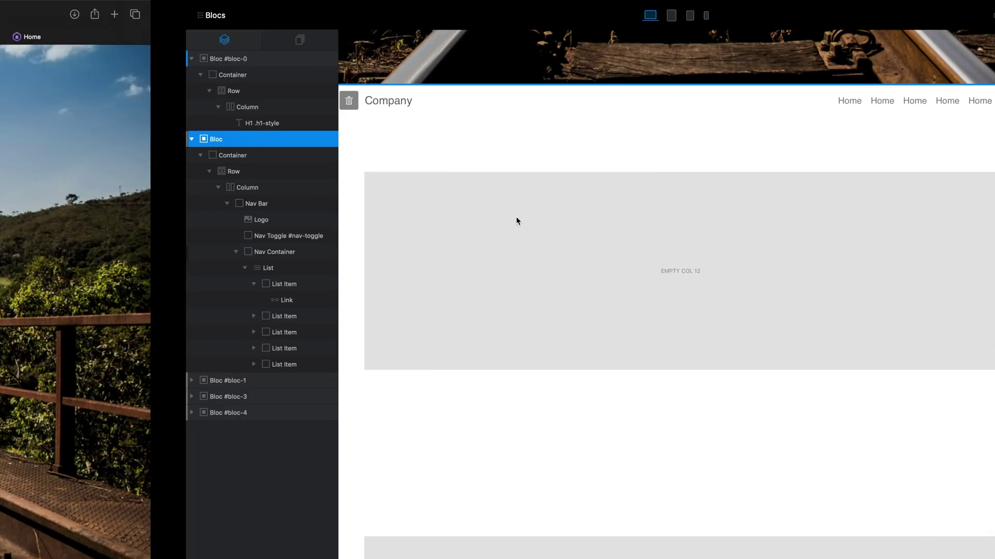
pyautogui.scroll(10, 516, 217)
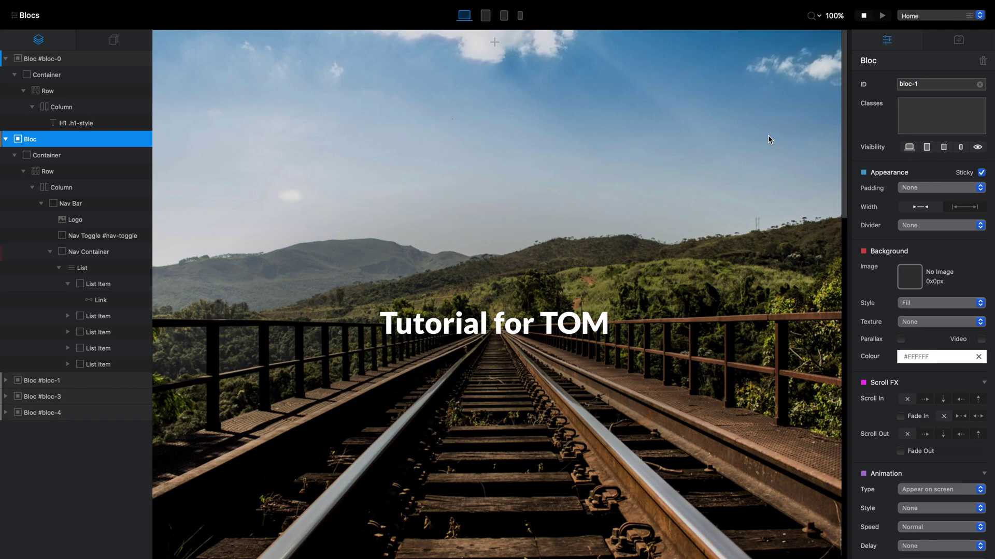
pyautogui.scroll(-2, 768, 136)
pyautogui.scroll(2, 768, 139)
pyautogui.scroll(-4, 768, 135)
pyautogui.scroll(4, 768, 135)
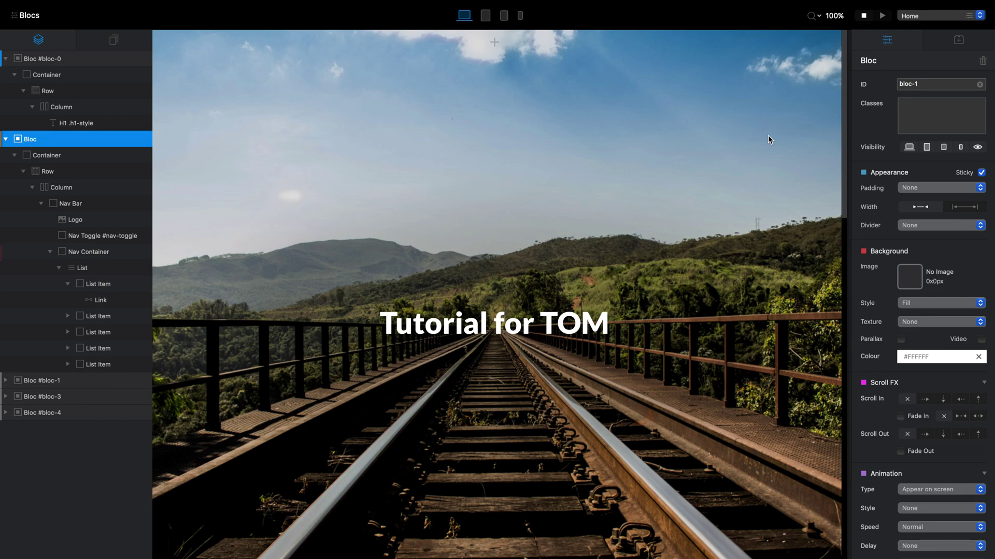